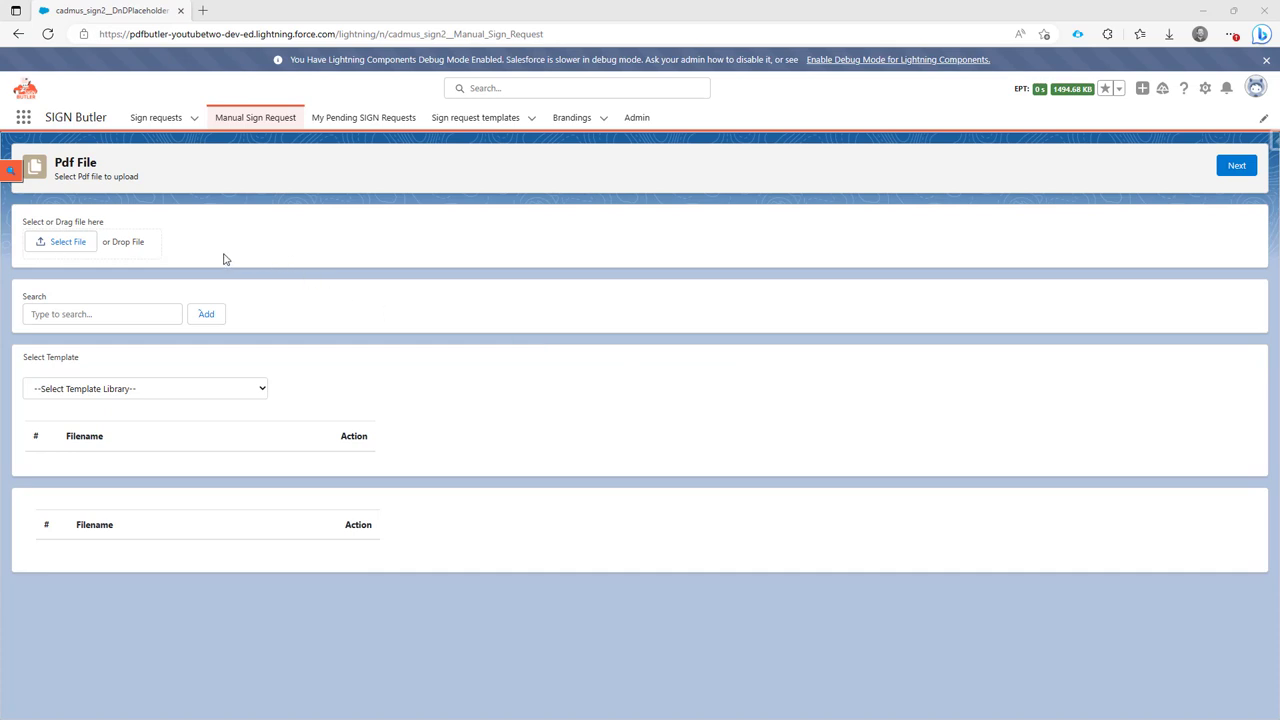
# Upload NDA Openreel_NoData.pdf and place signature placeholder 1 in the lower-right area of page 1.
pyautogui.click(77, 242)
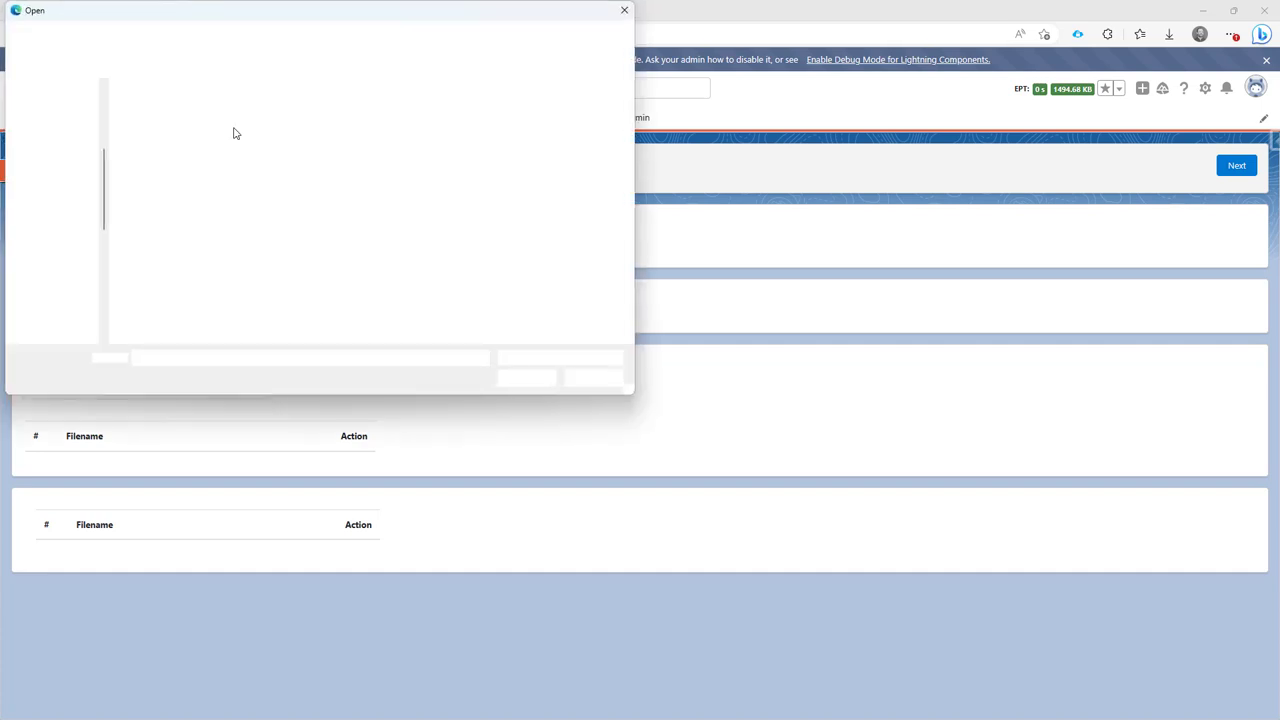
pyautogui.click(216, 121)
pyautogui.doubleClick(215, 122)
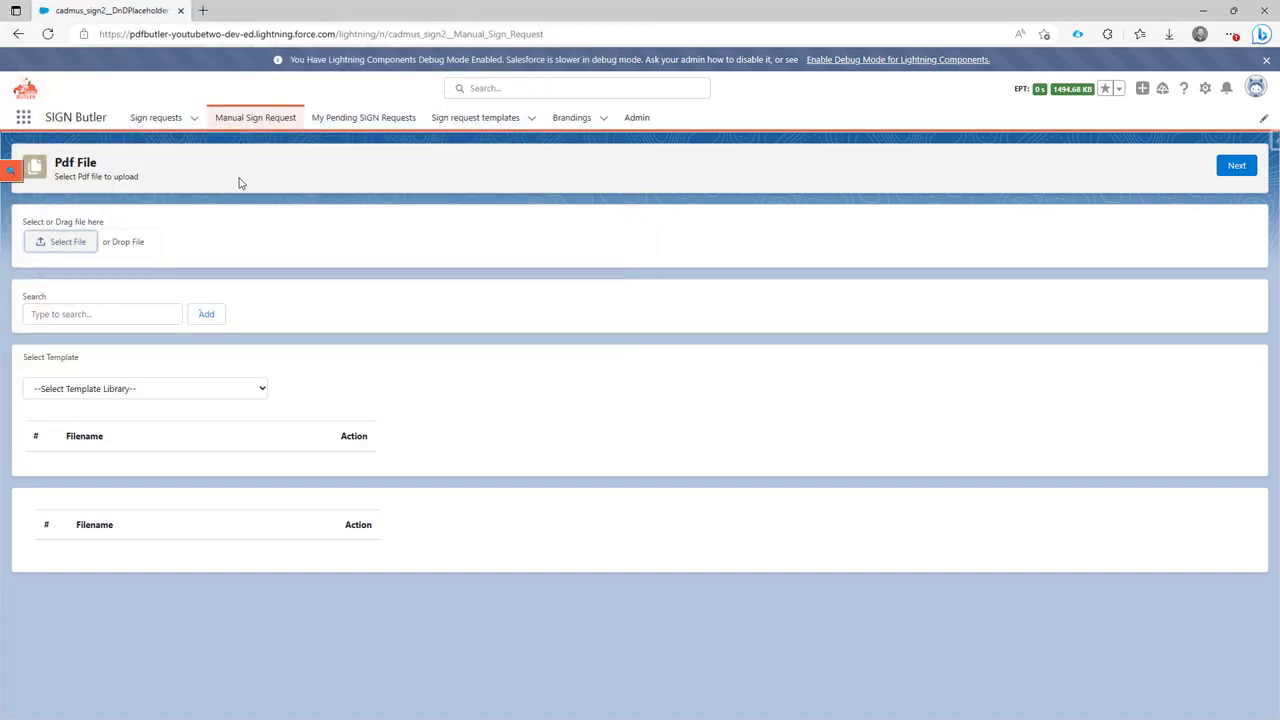
pyautogui.click(1231, 172)
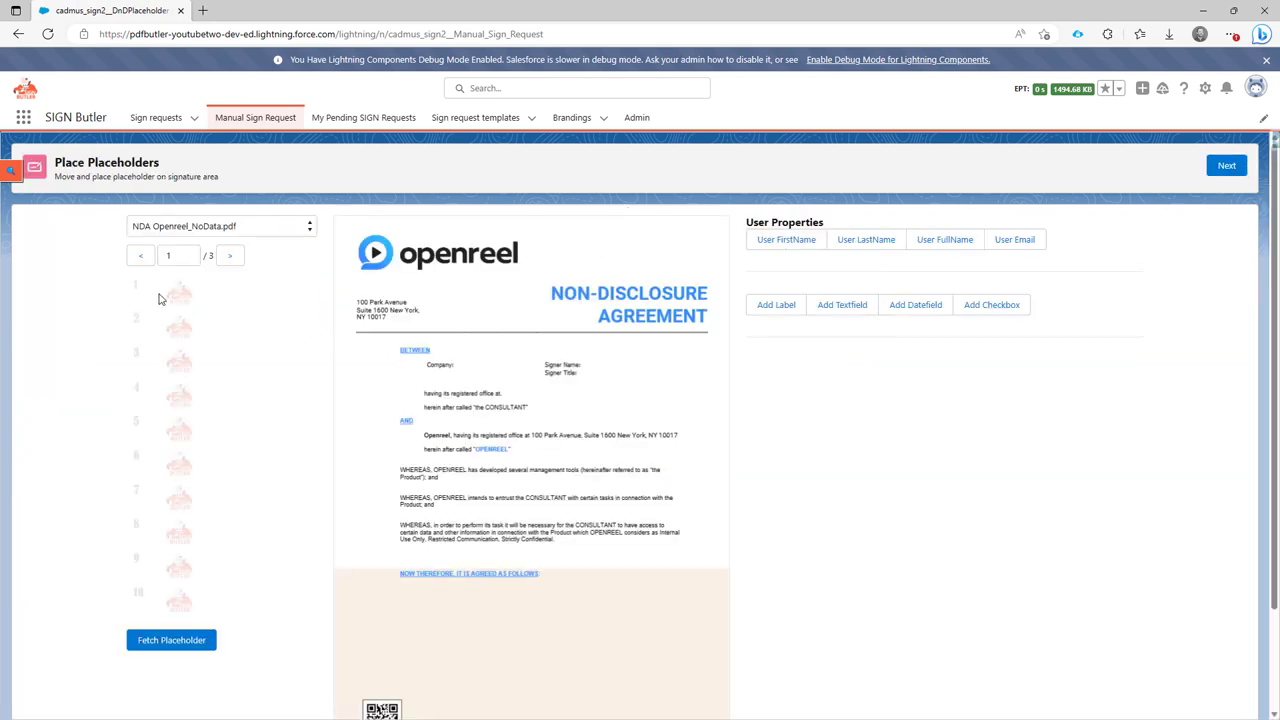
pyautogui.moveTo(172, 294); pyautogui.dragTo(624, 644)
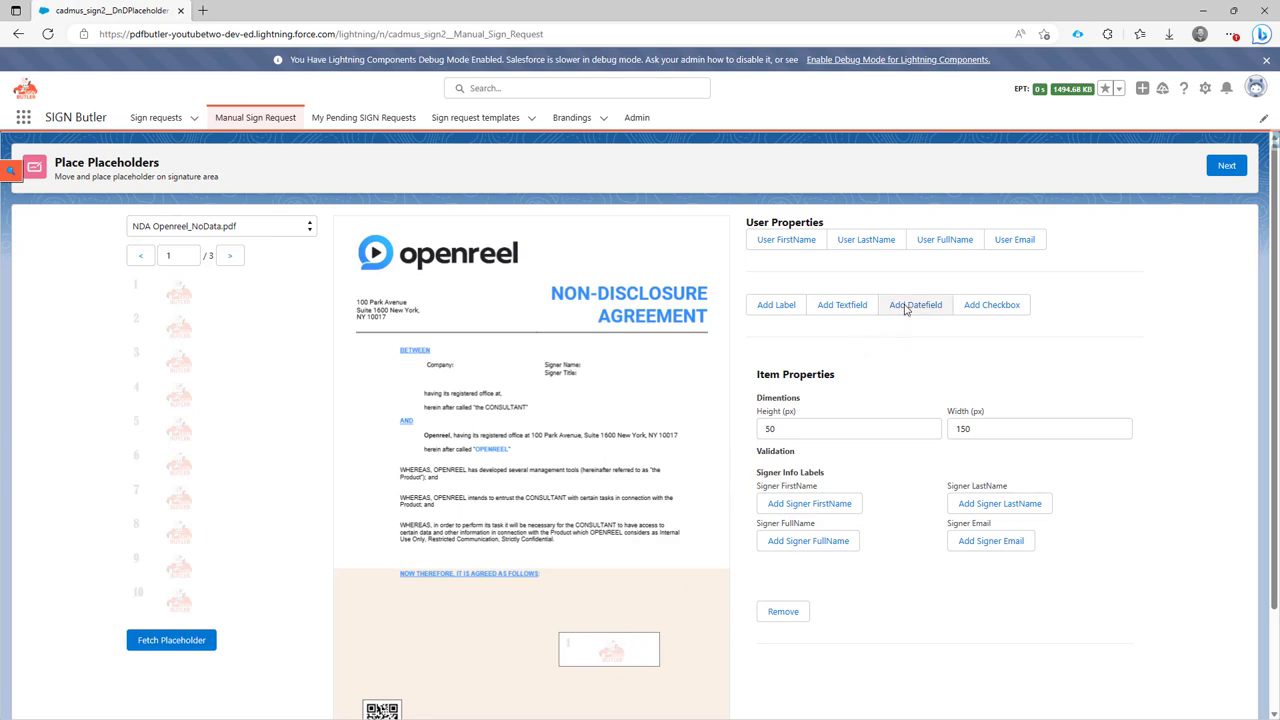
# Add text fields on page 1 beside Company, about 125 × 20 px, and beside Signer Name, about 157 × 20 px.
pyautogui.click(848, 306)
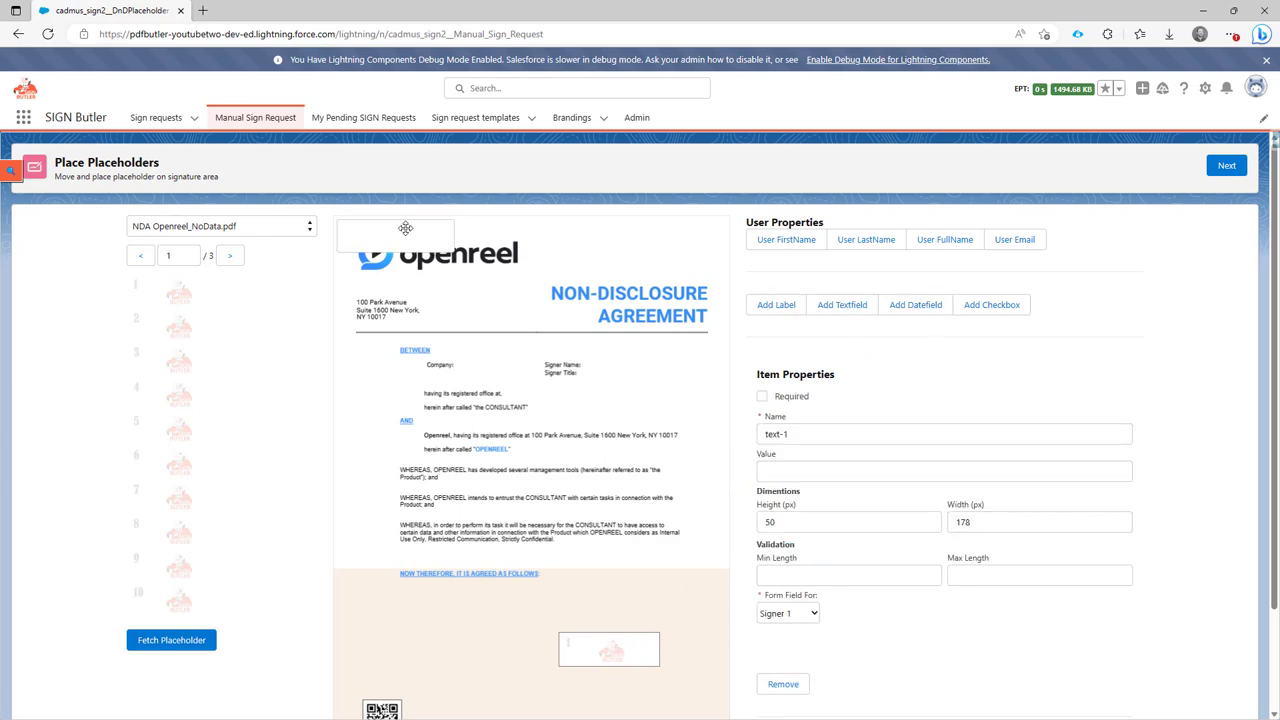
pyautogui.moveTo(405, 228); pyautogui.dragTo(520, 363)
pyautogui.click(518, 362)
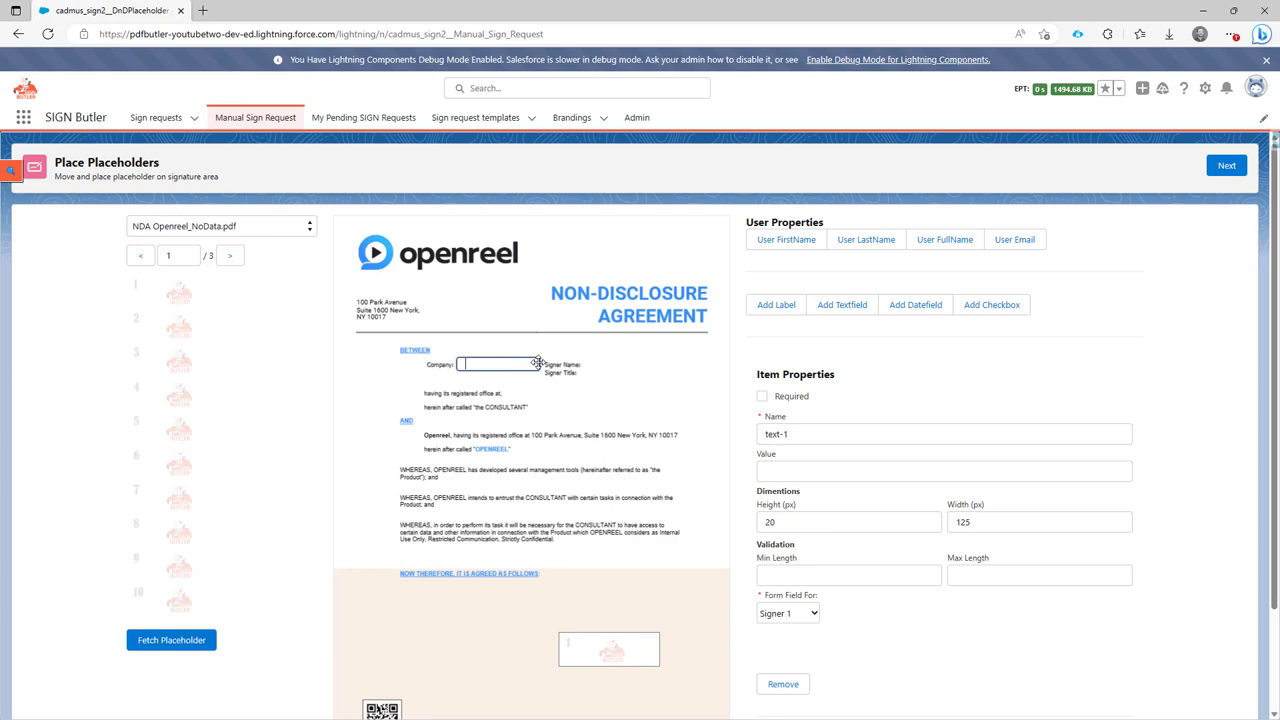
pyautogui.click(850, 306)
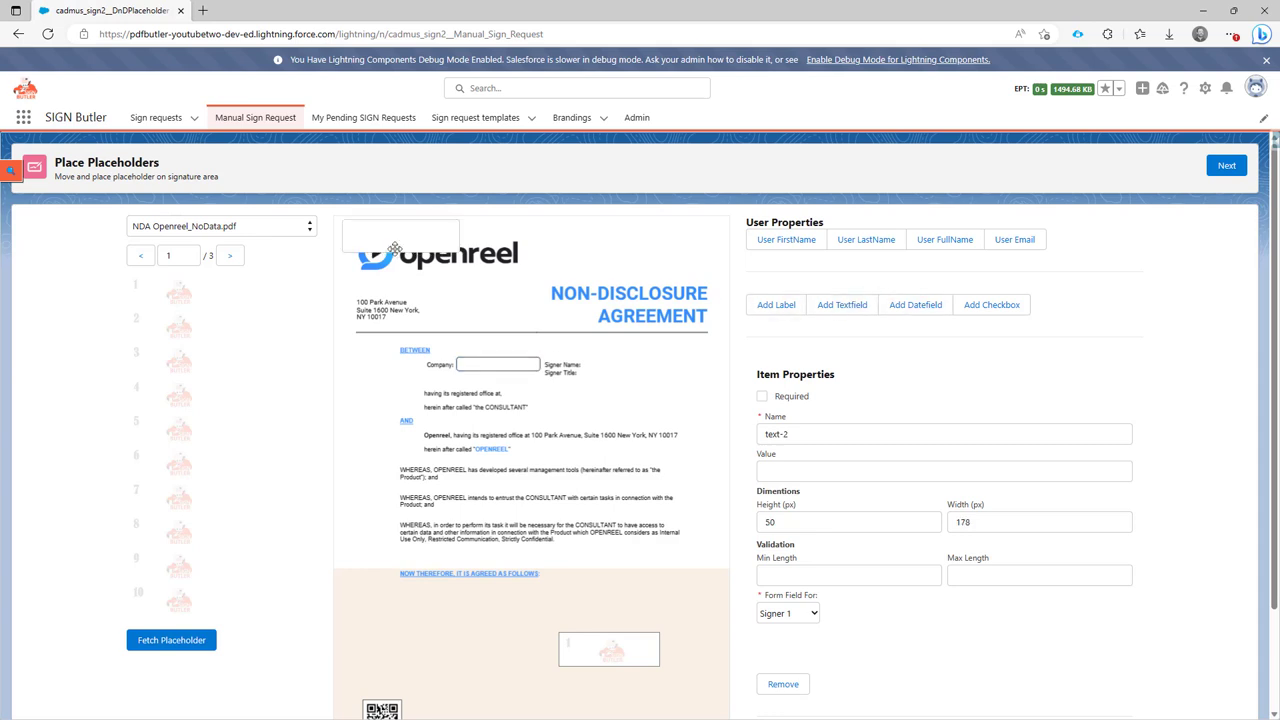
pyautogui.moveTo(394, 240); pyautogui.dragTo(678, 363)
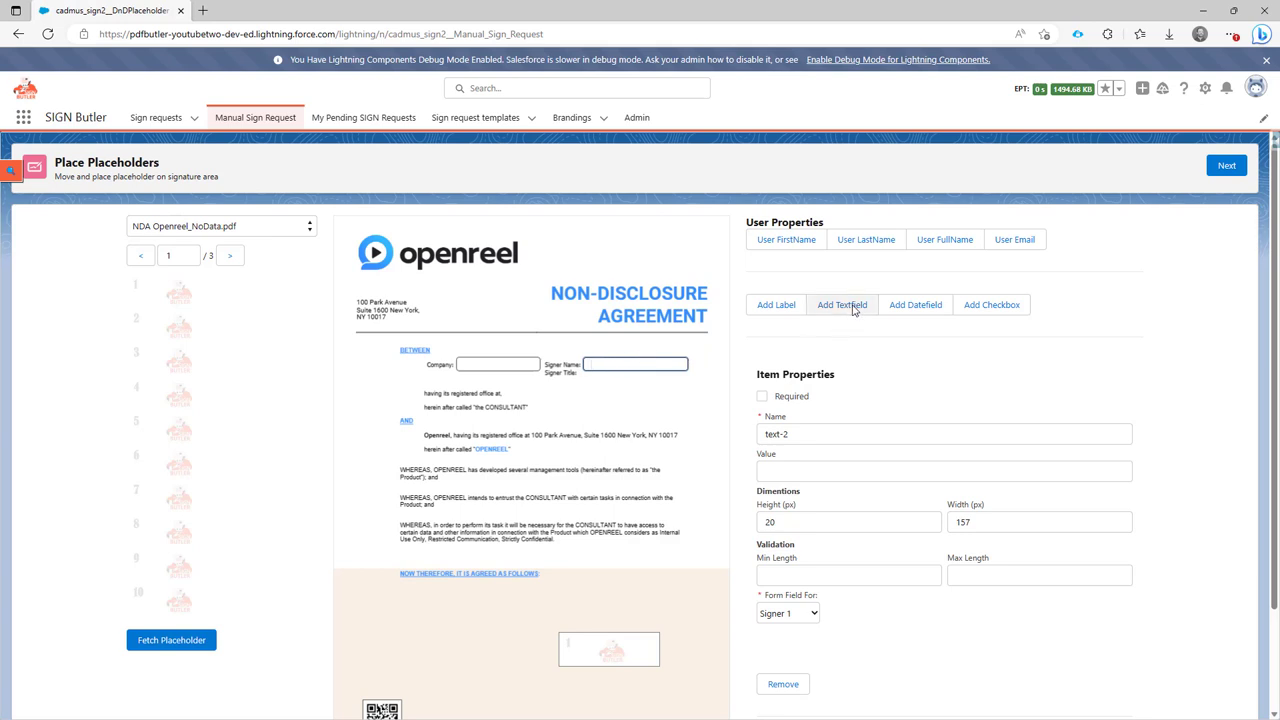
# Add a 20 × 20 px checkbox below the "NOW THEREFORE" line and make it required.
pyautogui.click(976, 308)
pyautogui.moveTo(361, 237); pyautogui.dragTo(425, 609)
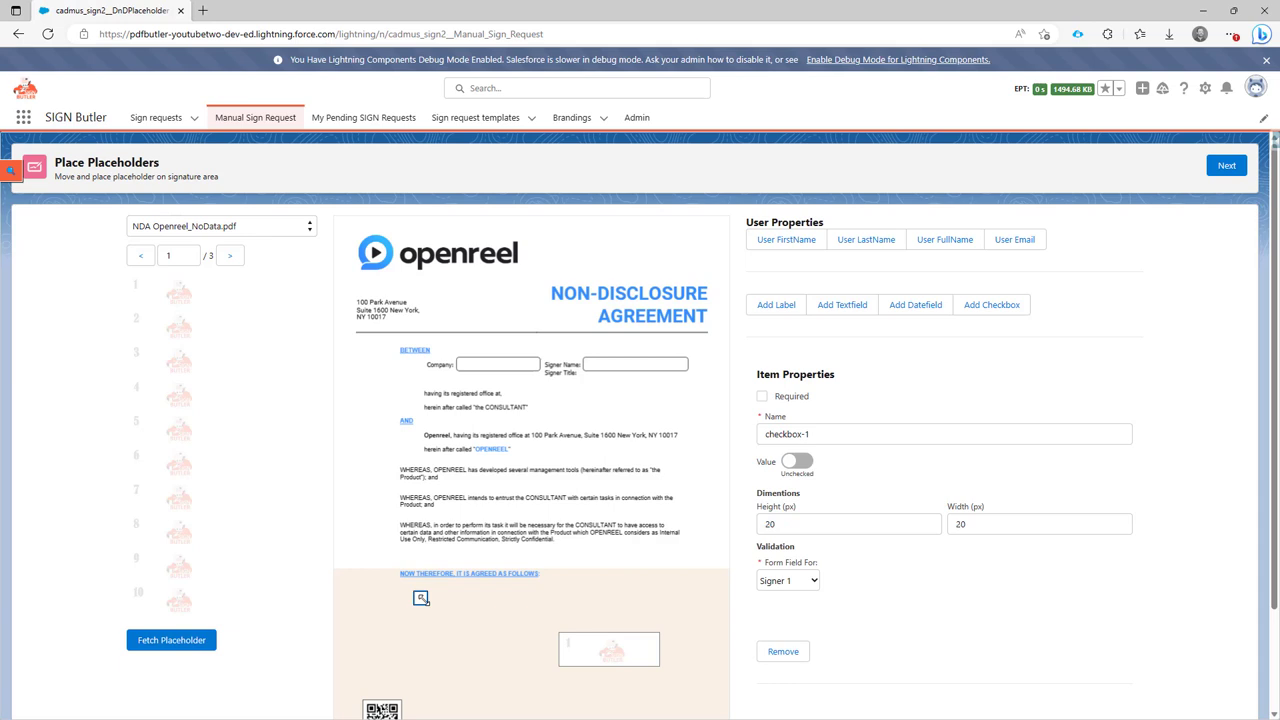
pyautogui.click(763, 398)
# Add a label about 204 px wide beside the checkbox with the text "I agree with this NDA".
pyautogui.click(774, 309)
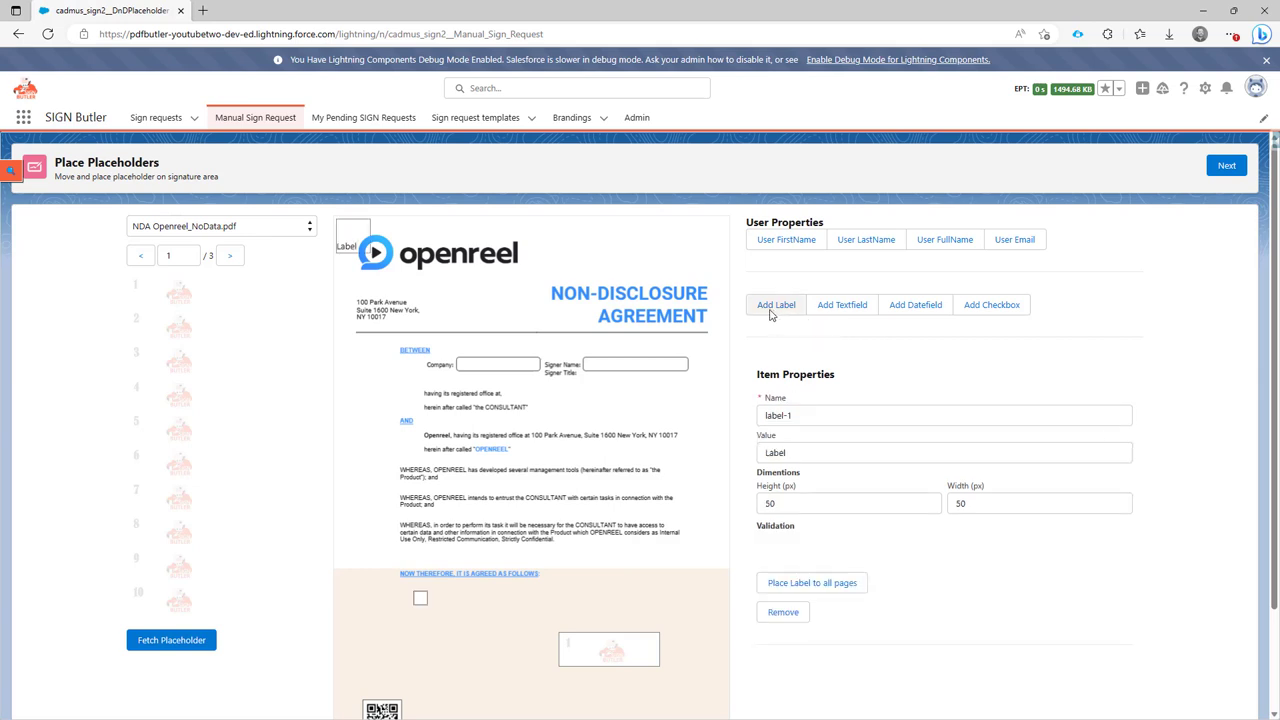
pyautogui.moveTo(358, 237); pyautogui.dragTo(454, 591)
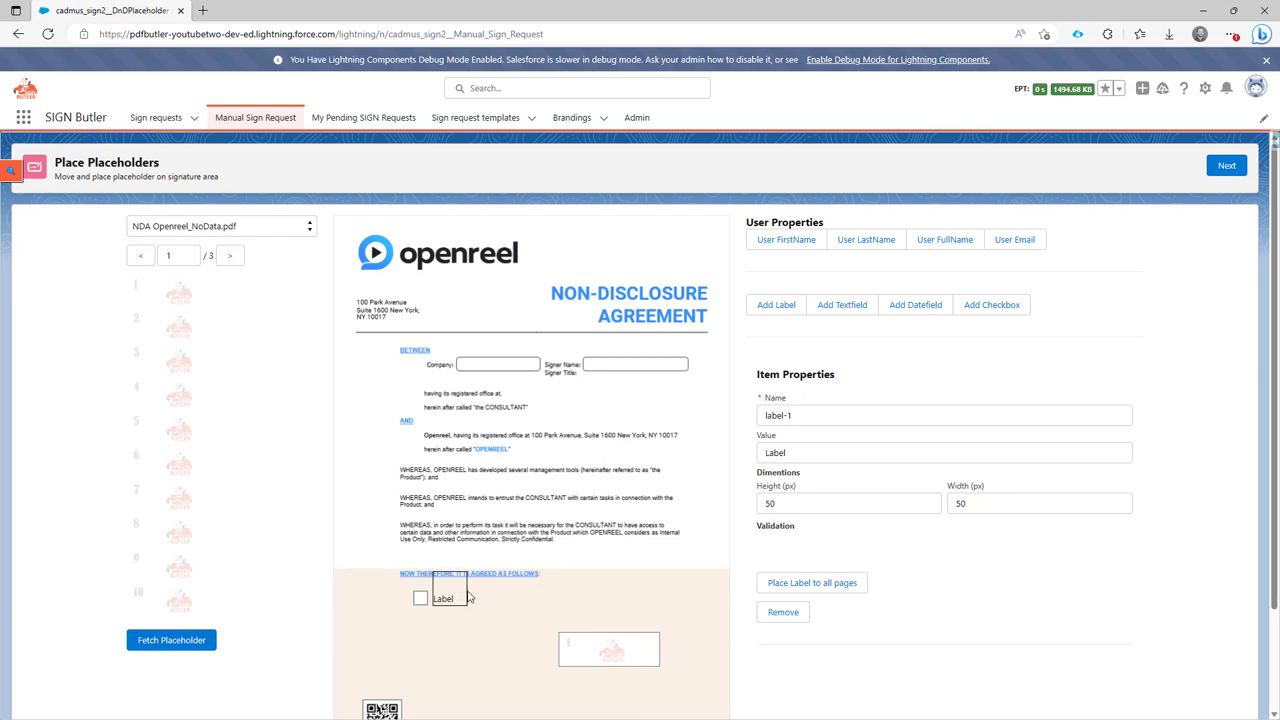
pyautogui.moveTo(468, 597); pyautogui.dragTo(570, 596)
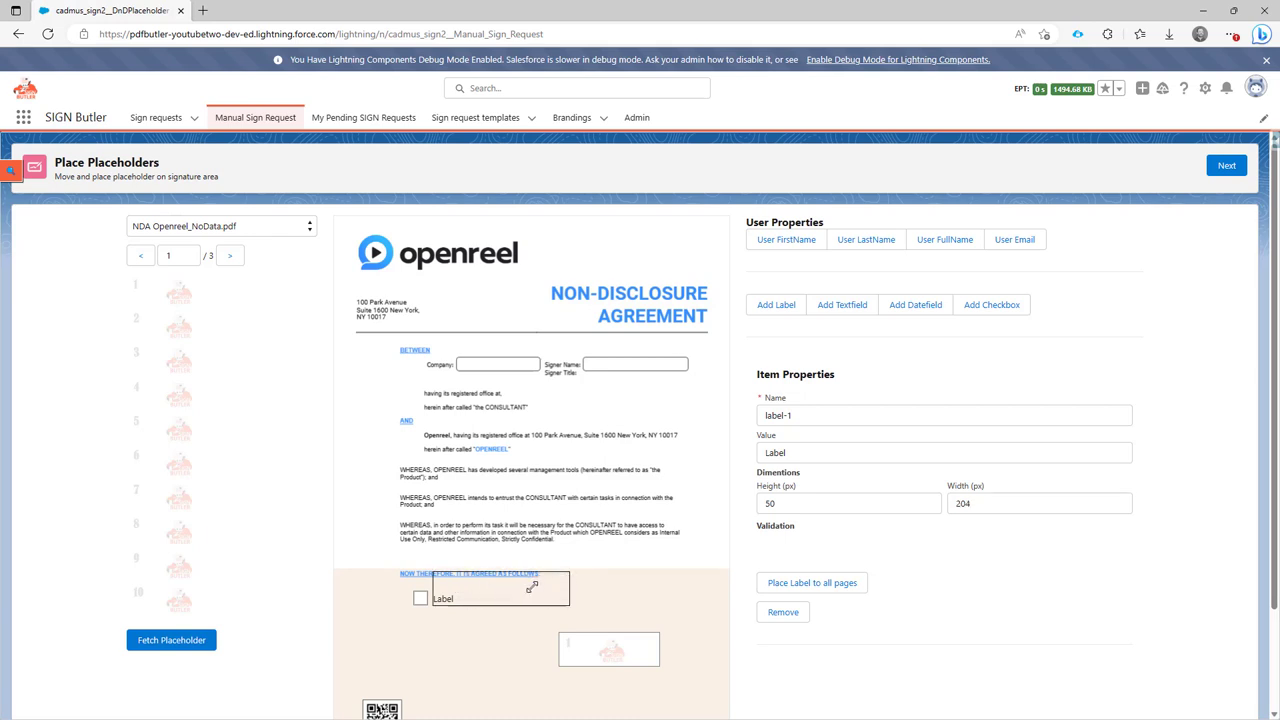
pyautogui.moveTo(818, 452); pyautogui.dragTo(732, 467)
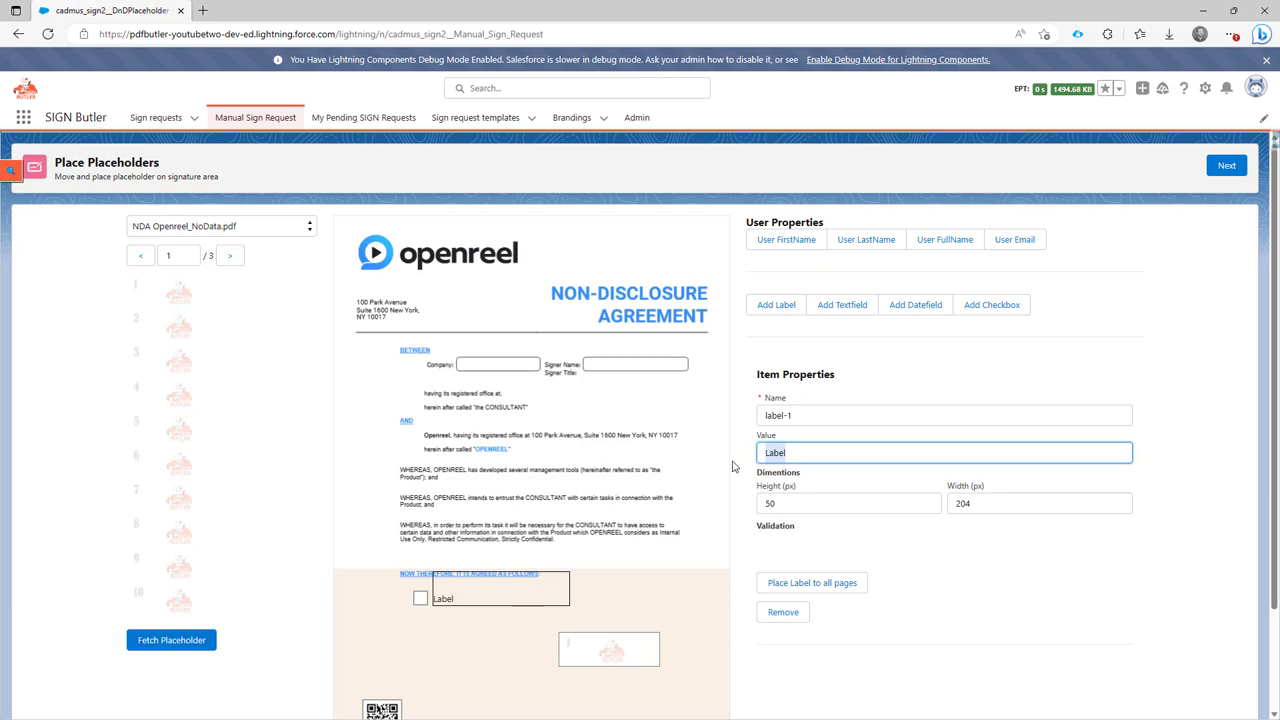
pyautogui.write('(')
pyautogui.write(' agree with th')
pyautogui.write('is NDA')
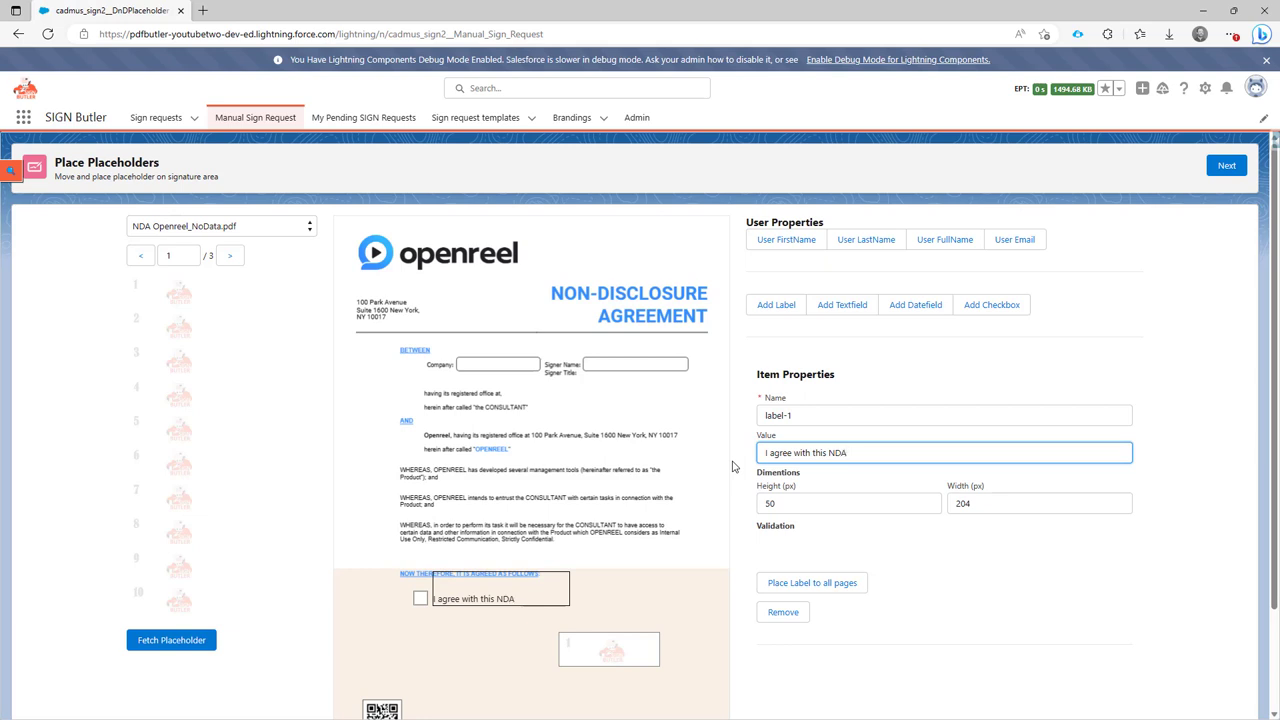
# Add a date field below the signature placeholder and set its validation to >= Signing Date.
pyautogui.click(922, 311)
pyautogui.moveTo(389, 240)
pyautogui.mouseDown()
pyautogui.moveTo(600, 686)
pyautogui.moveTo(586, 620)
pyautogui.moveTo(605, 615)
pyautogui.mouseUp()
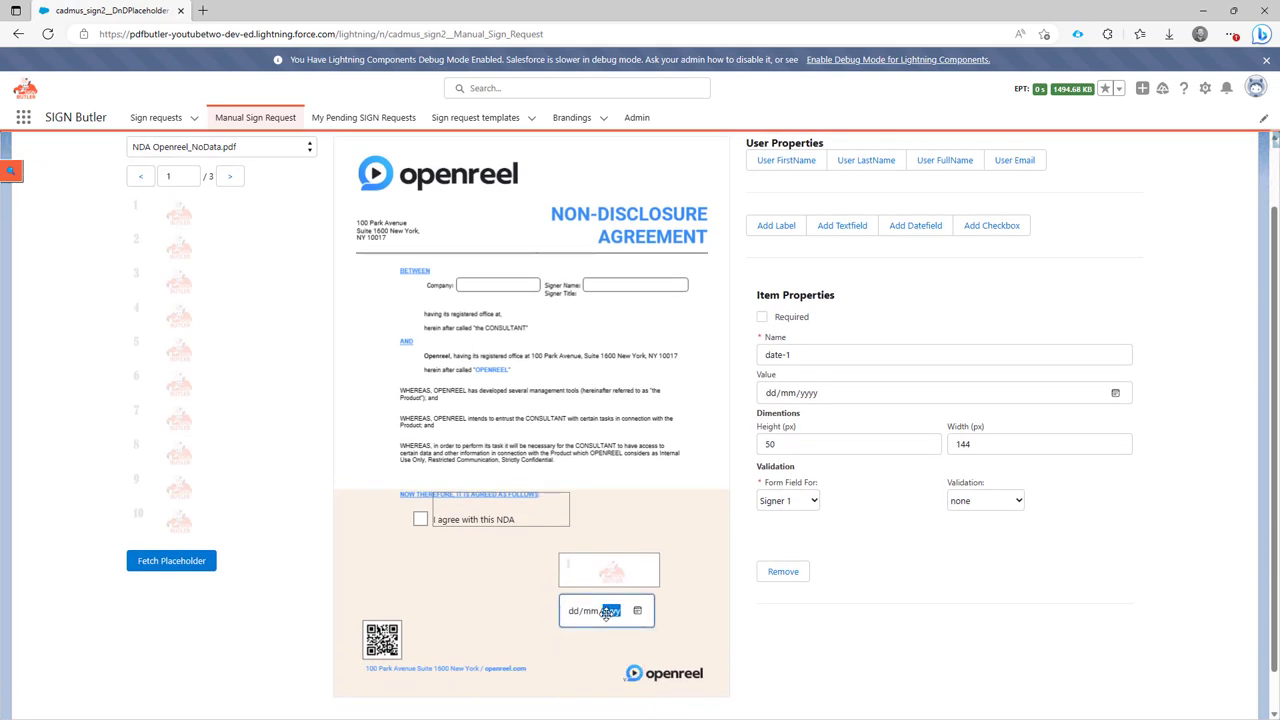
pyautogui.click(986, 503)
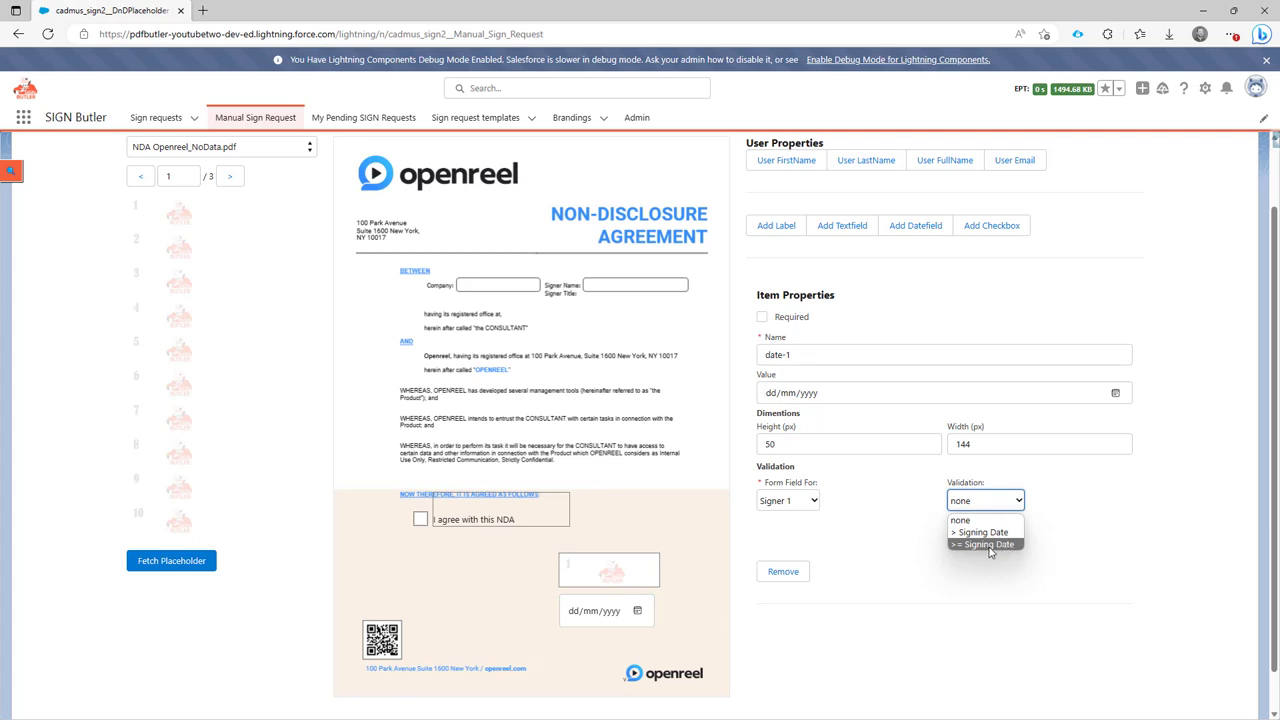
pyautogui.click(986, 547)
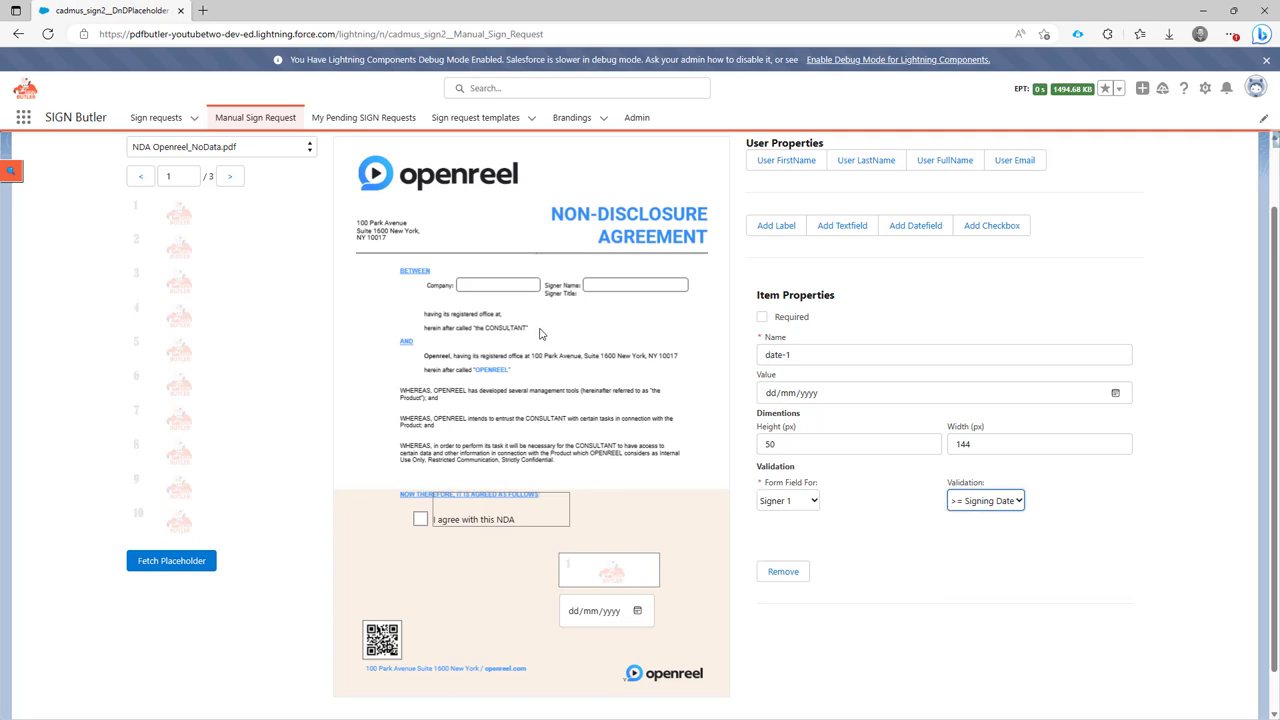
# Make the Company text field, the Signer Name text field and the date field required.
pyautogui.click(487, 281)
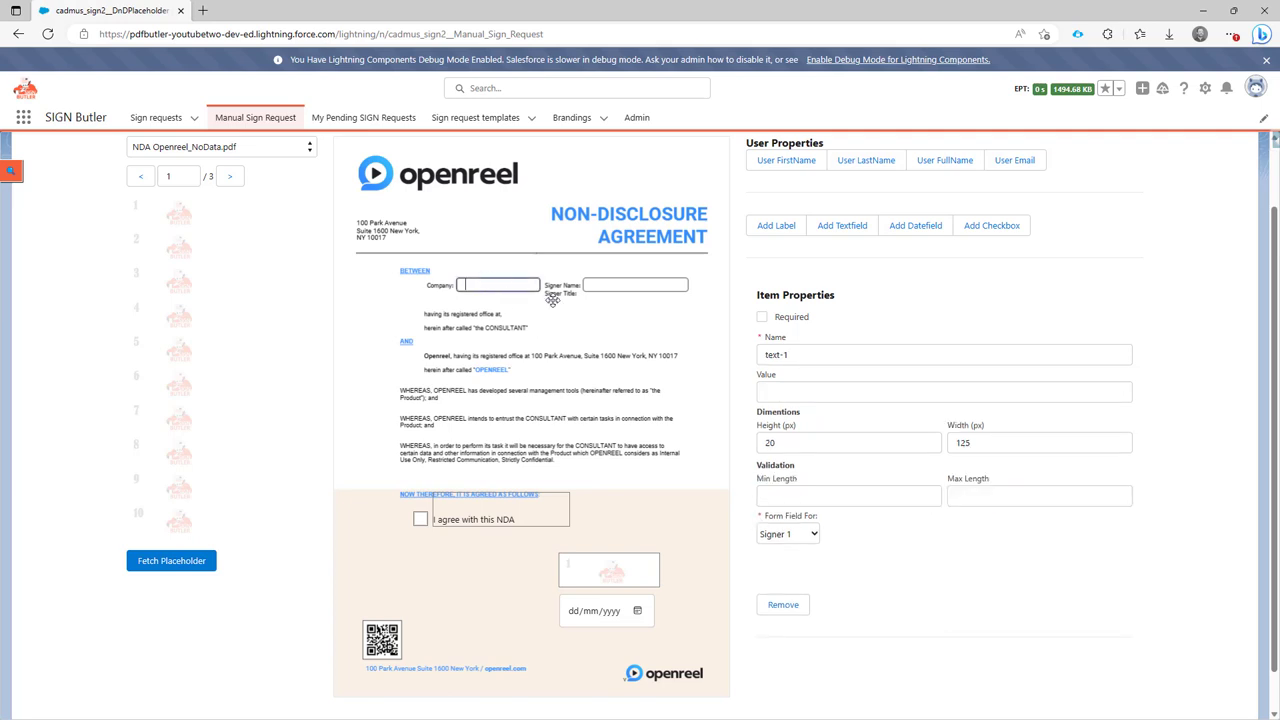
pyautogui.click(760, 319)
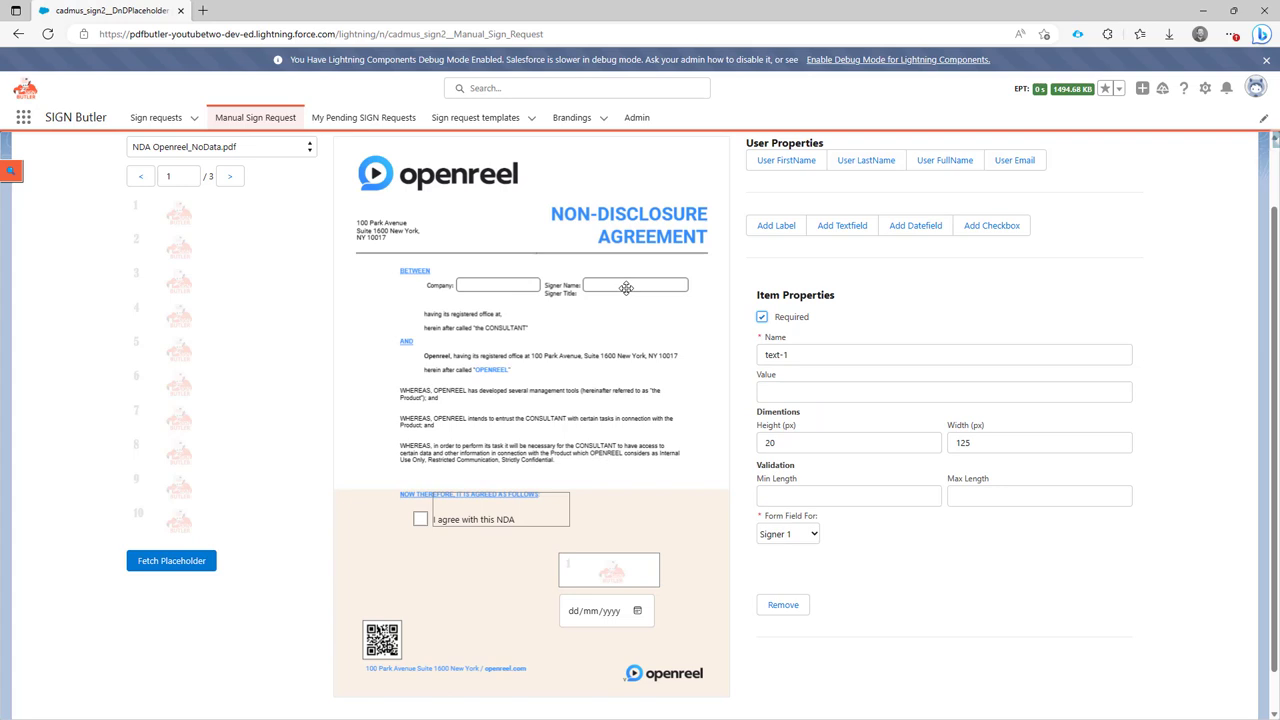
pyautogui.click(625, 286)
pyautogui.click(760, 318)
pyautogui.click(612, 610)
pyautogui.click(761, 317)
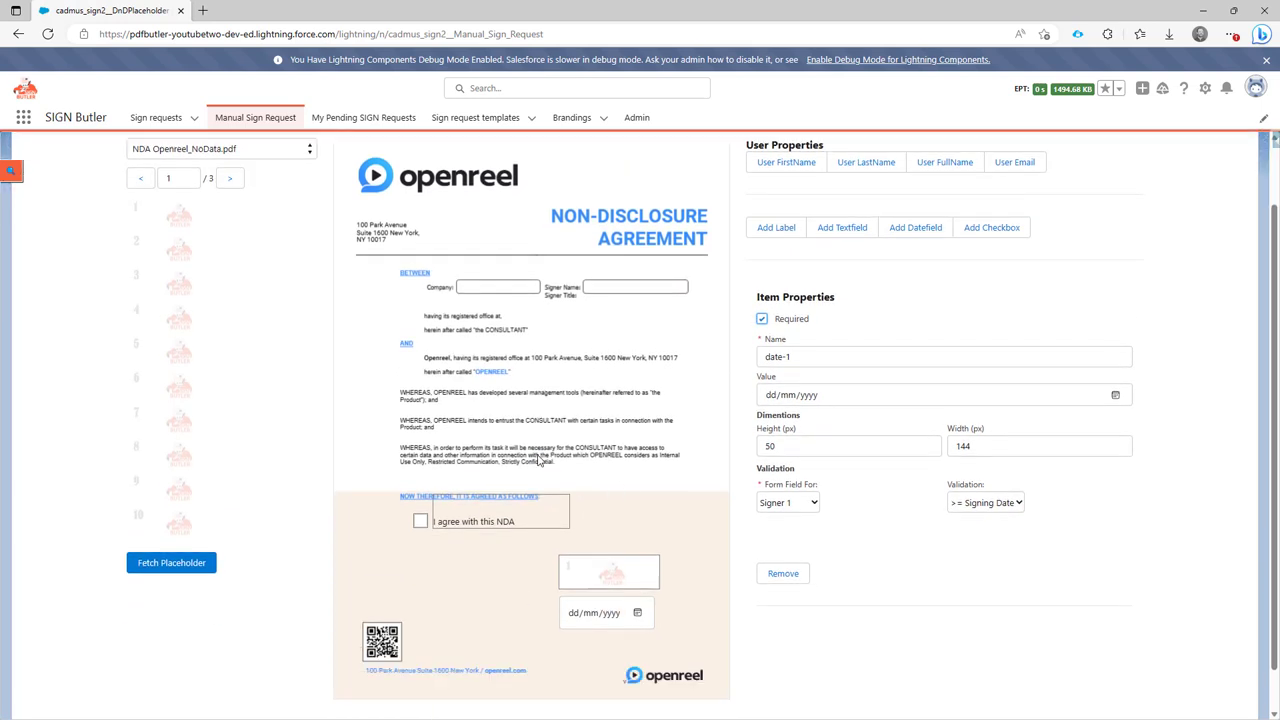
# Proceed to the request details, title the request "FORM Field Demo 1" and choose the "1 Signer 1 receiver" template.
pyautogui.scroll(-1, 431, 361)
pyautogui.scroll(2, 652, 347)
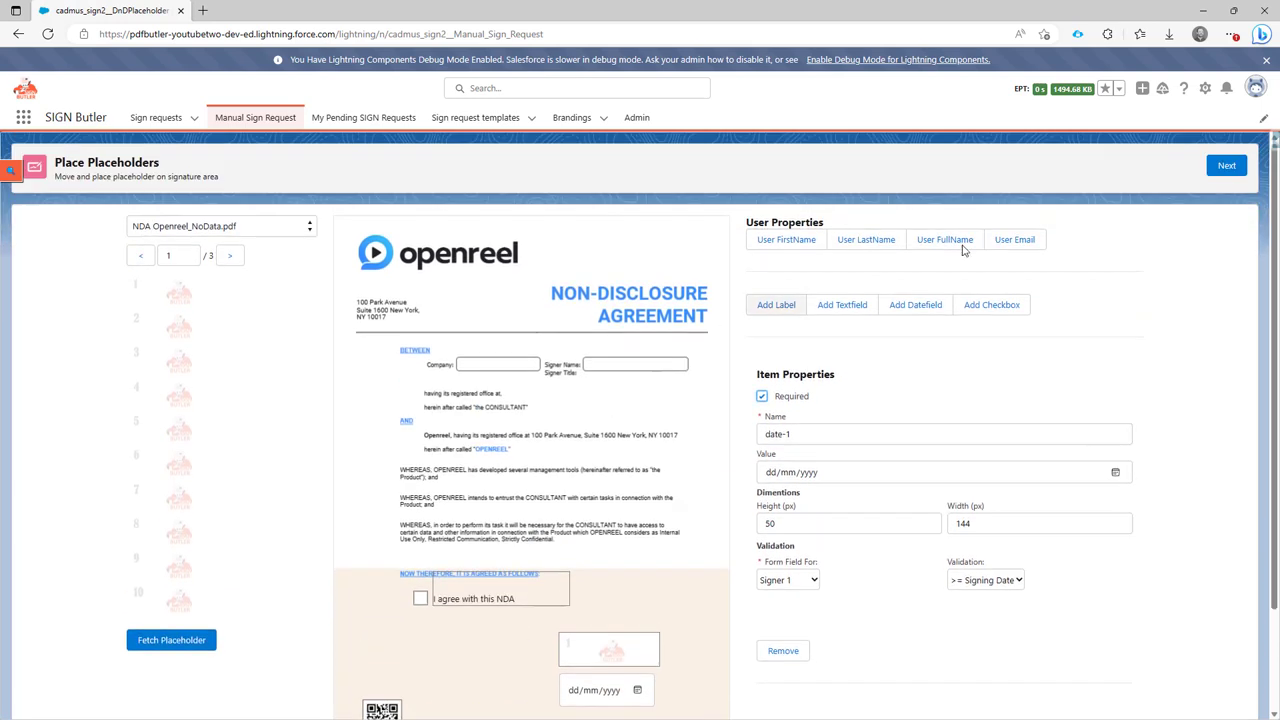
pyautogui.click(1227, 167)
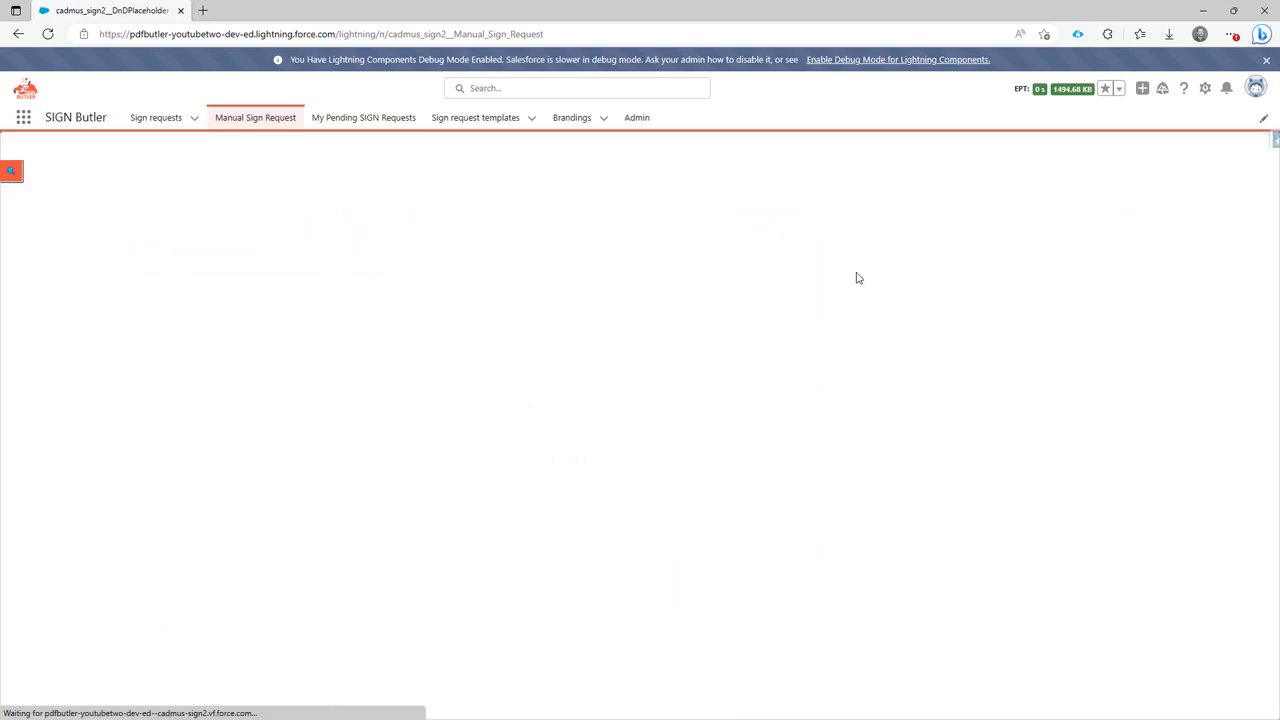
pyautogui.click(150, 287)
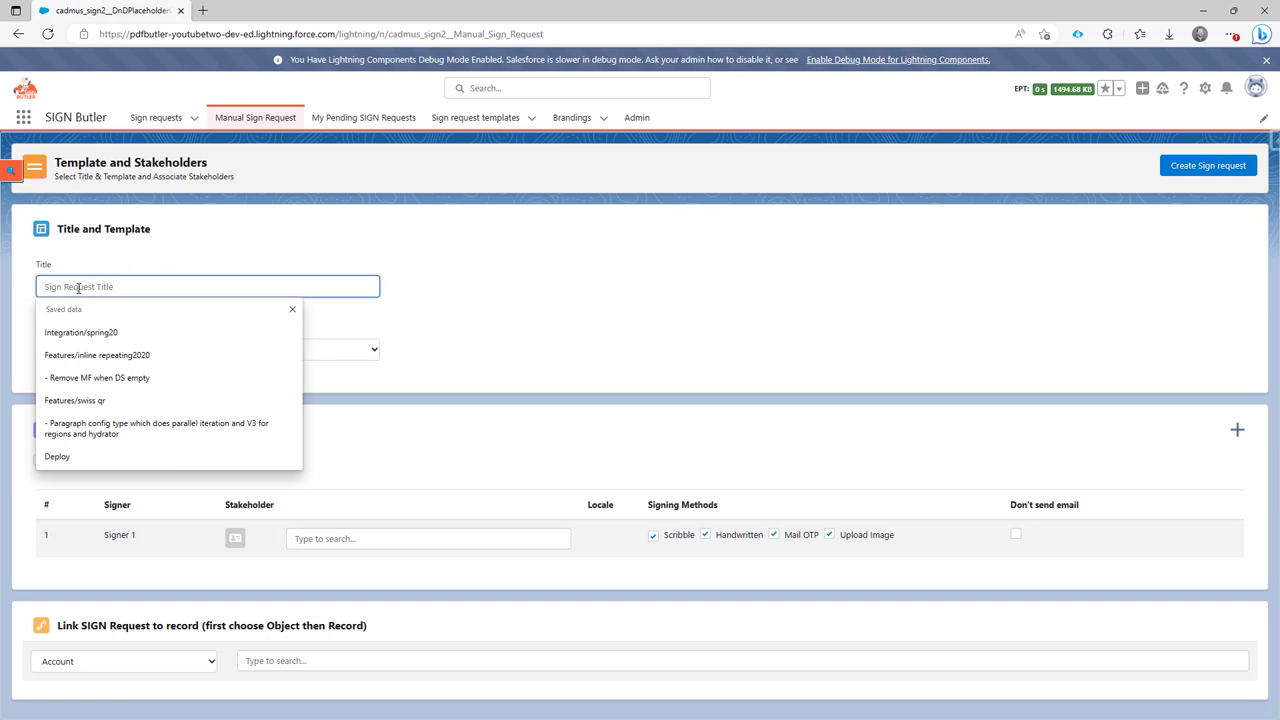
pyautogui.write('FO')
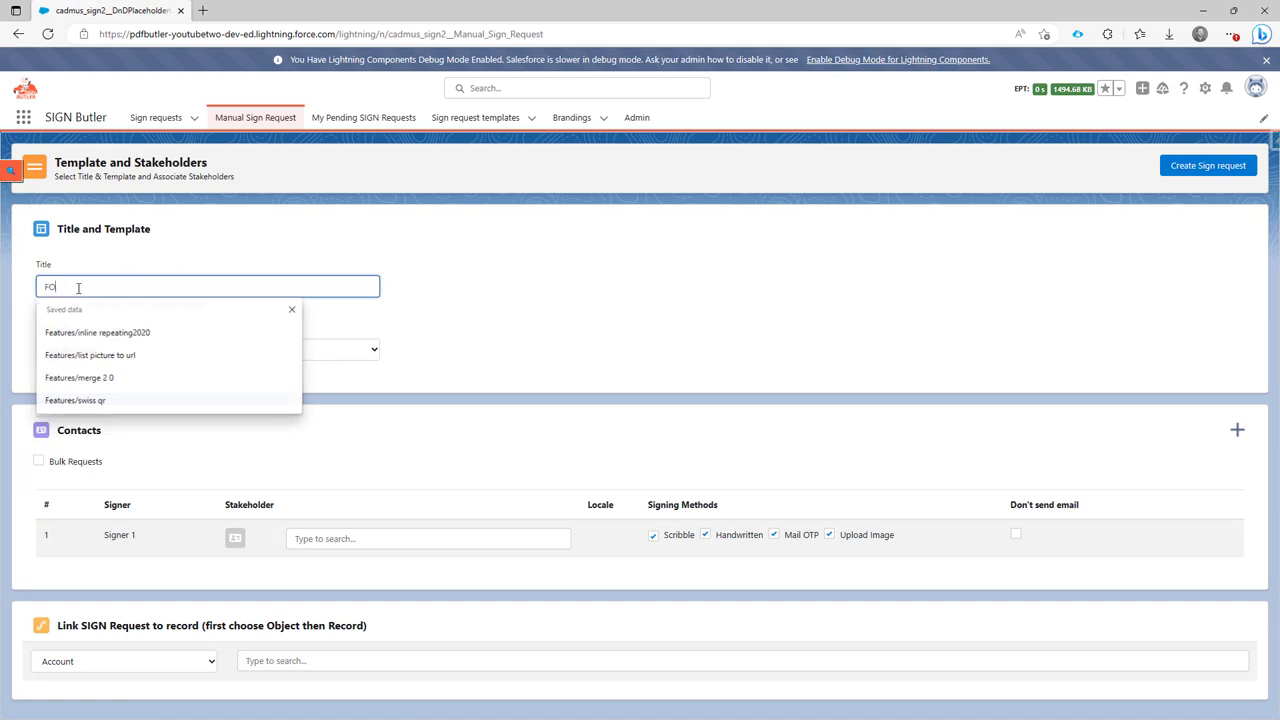
pyautogui.write('RM Field D')
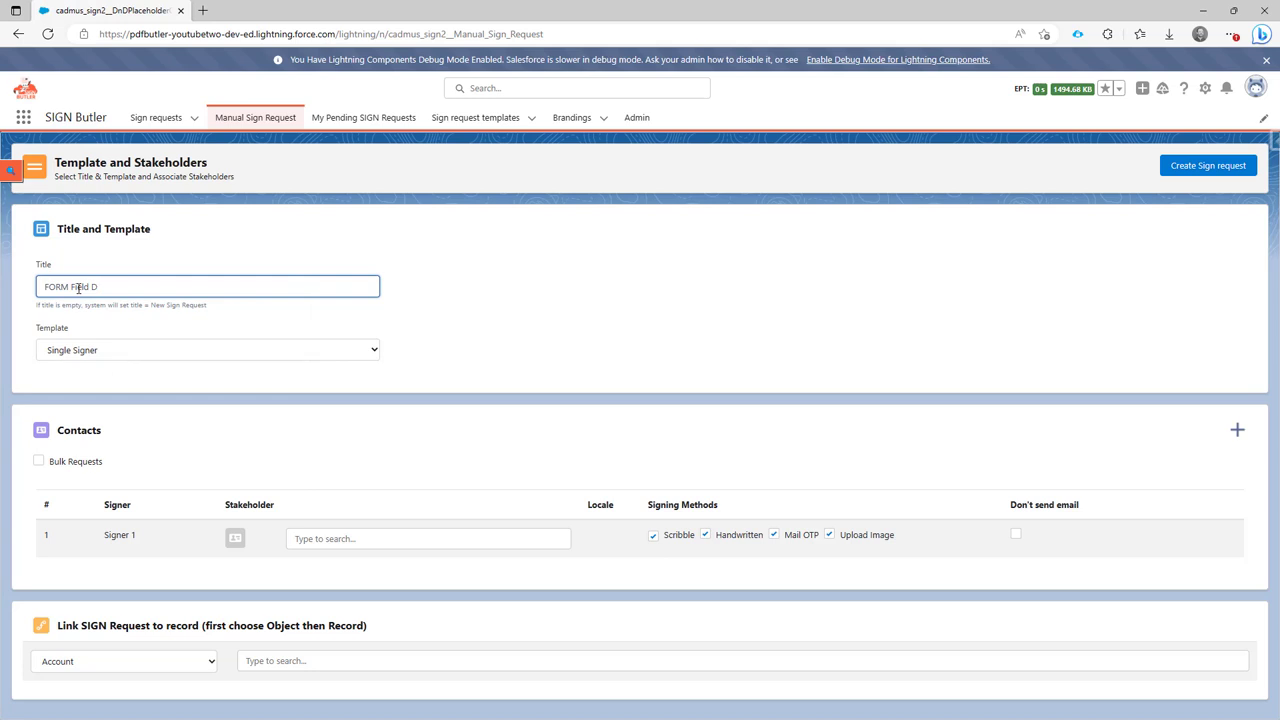
pyautogui.write('emo 1')
pyautogui.click(127, 351)
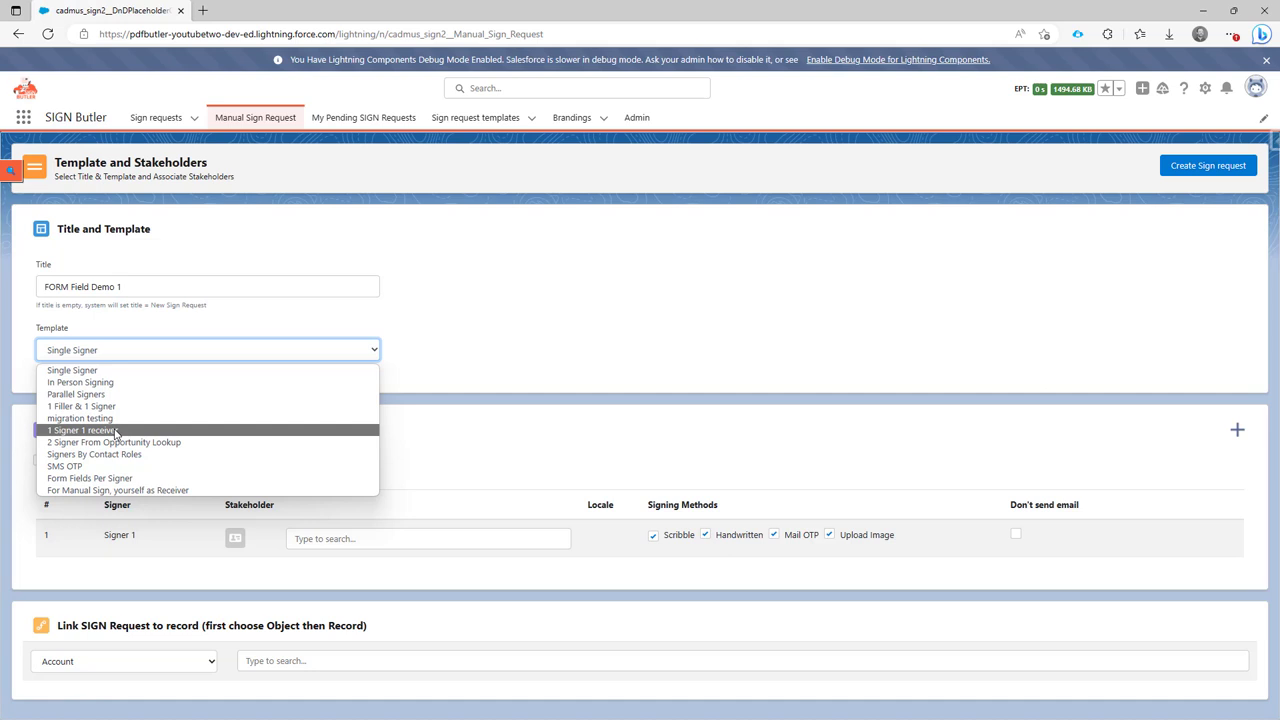
pyautogui.click(115, 432)
# Assign the matching contact record as Signer 1's stakeholder and disable the Mail OTP and Handwritten signing methods.
pyautogui.click(334, 537)
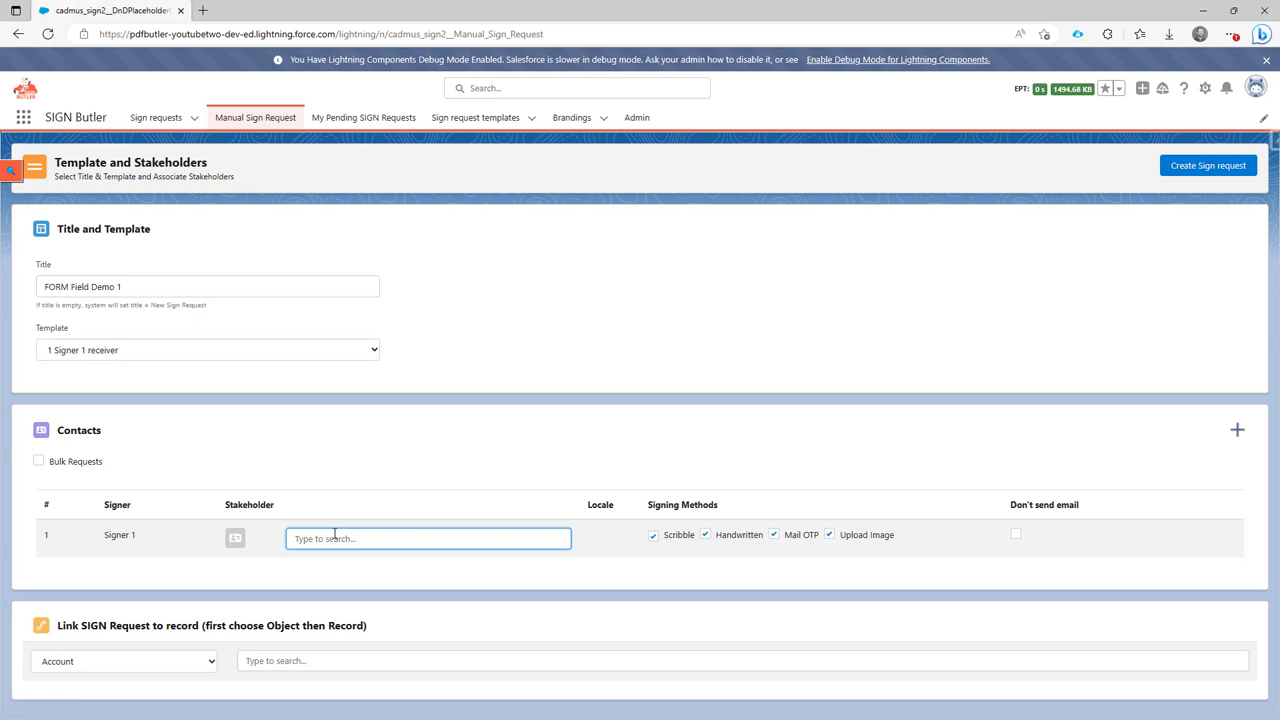
pyautogui.write('Igor')
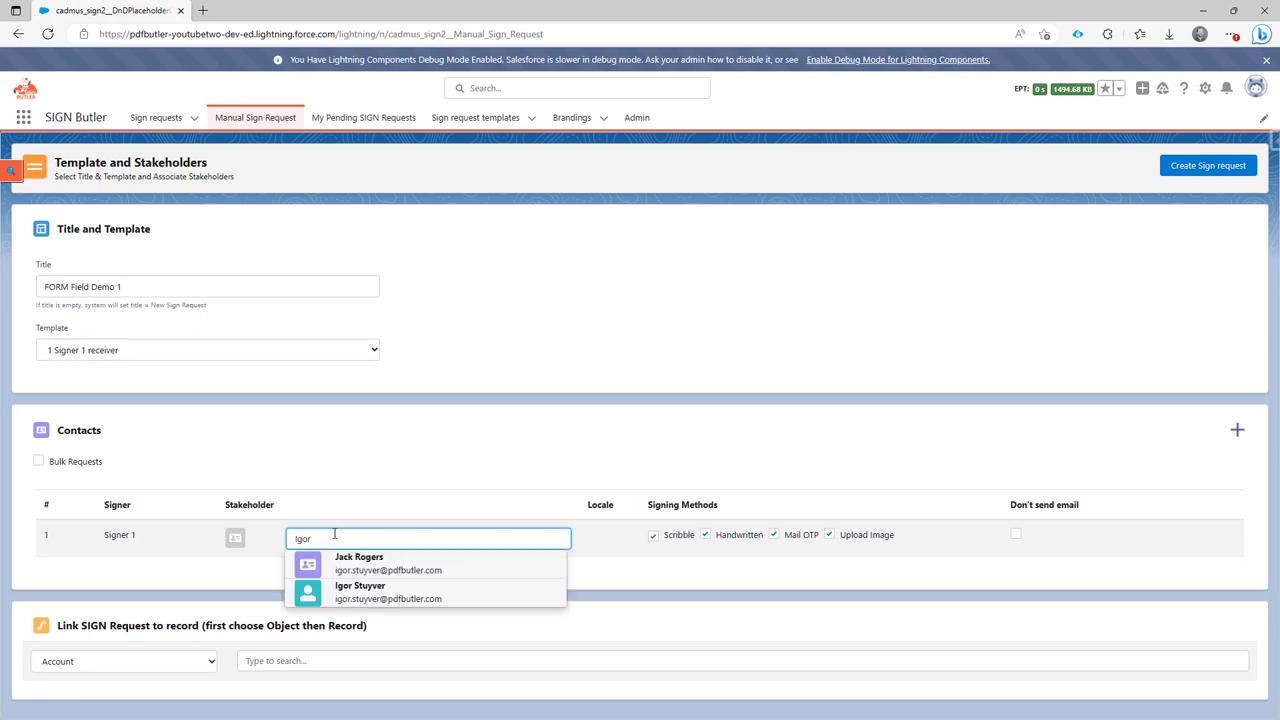
pyautogui.click(350, 557)
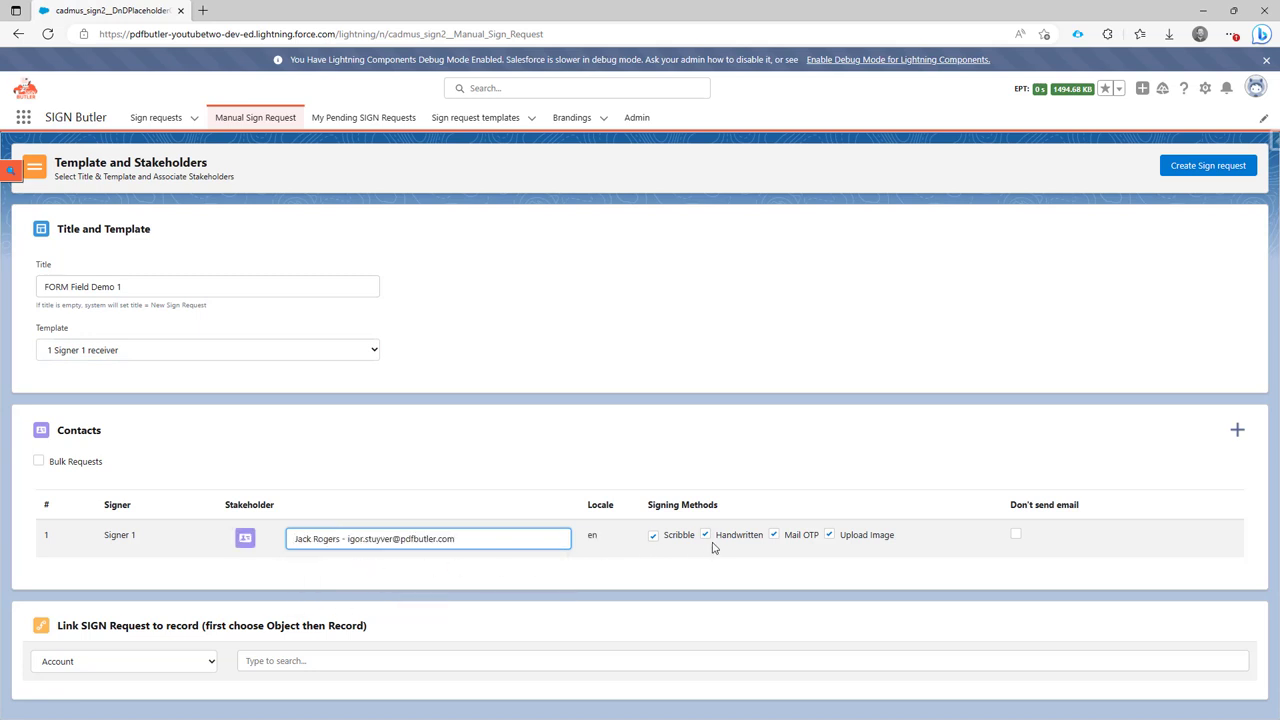
pyautogui.click(775, 536)
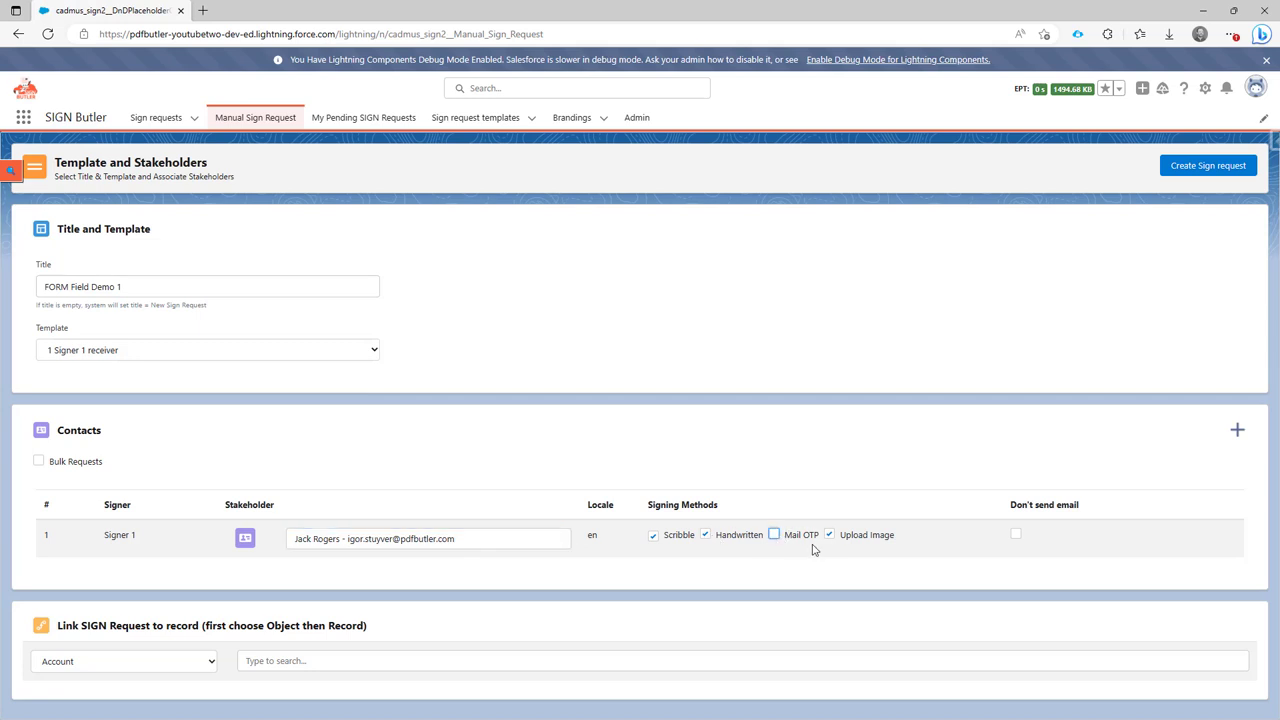
pyautogui.click(706, 536)
# Create the sign request and open its record to review the documents, signers and audit trail.
pyautogui.click(1224, 166)
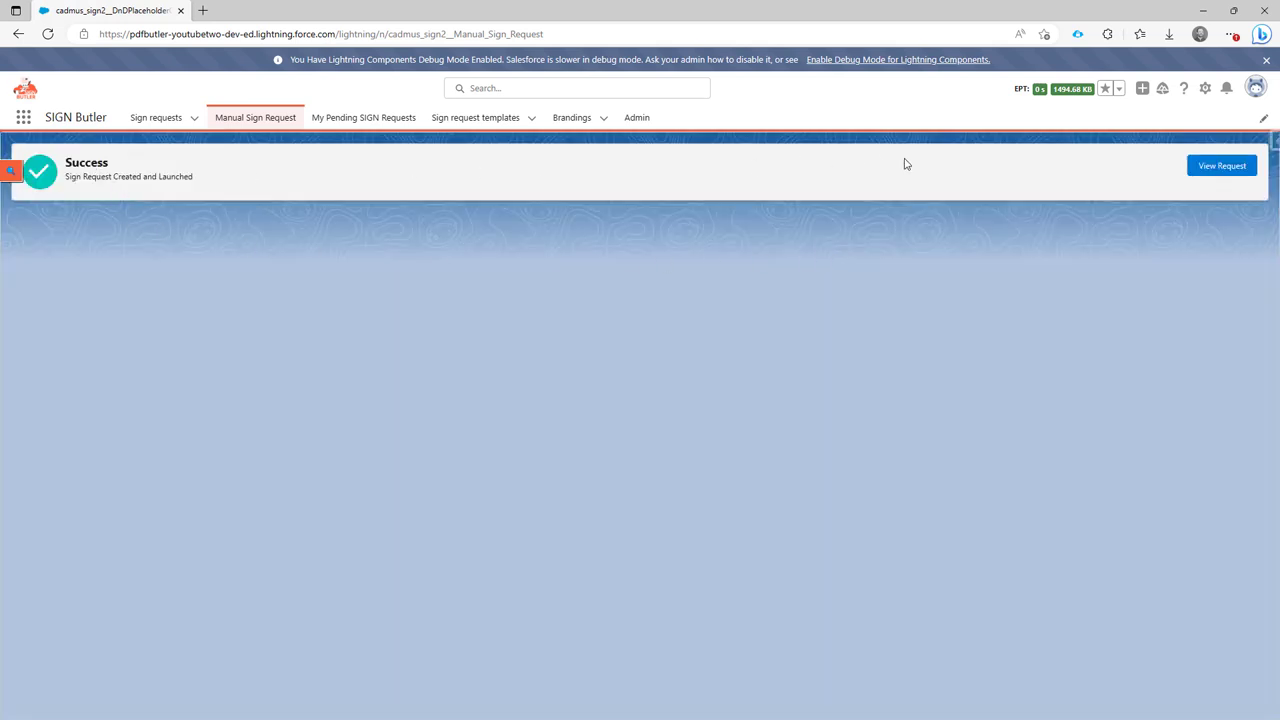
pyautogui.click(1213, 170)
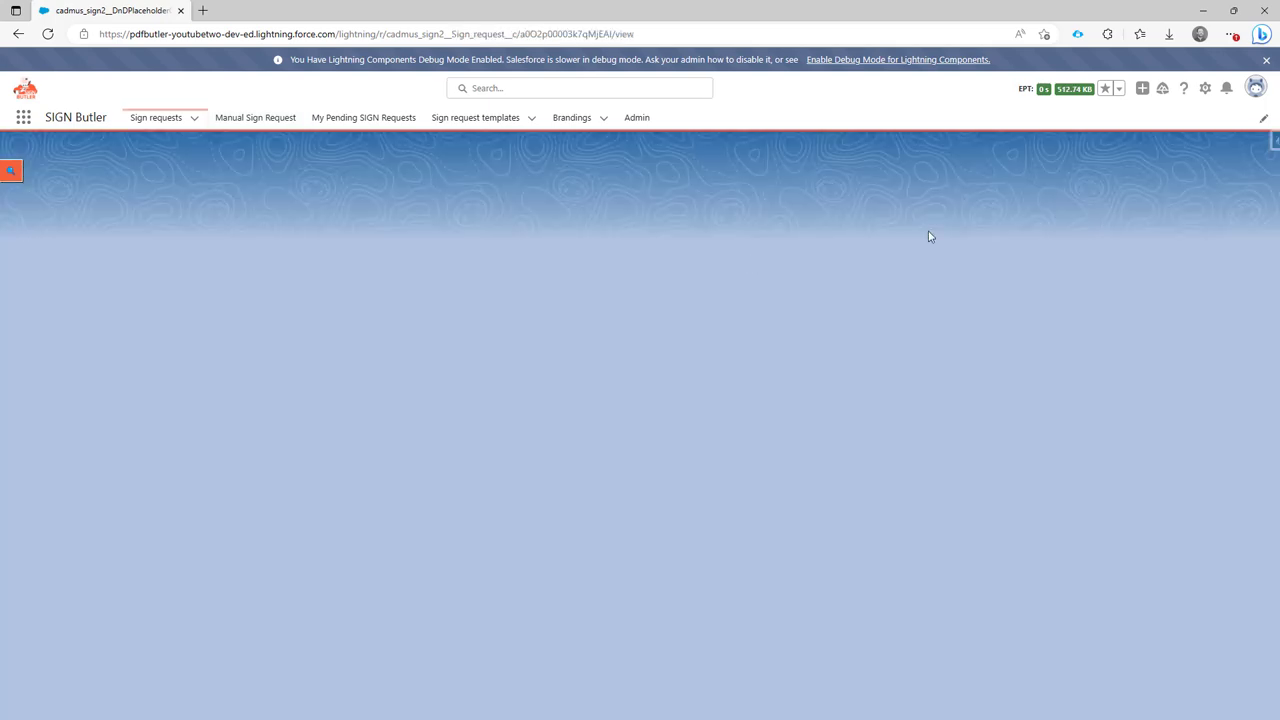
pyautogui.scroll(-5, 403, 408)
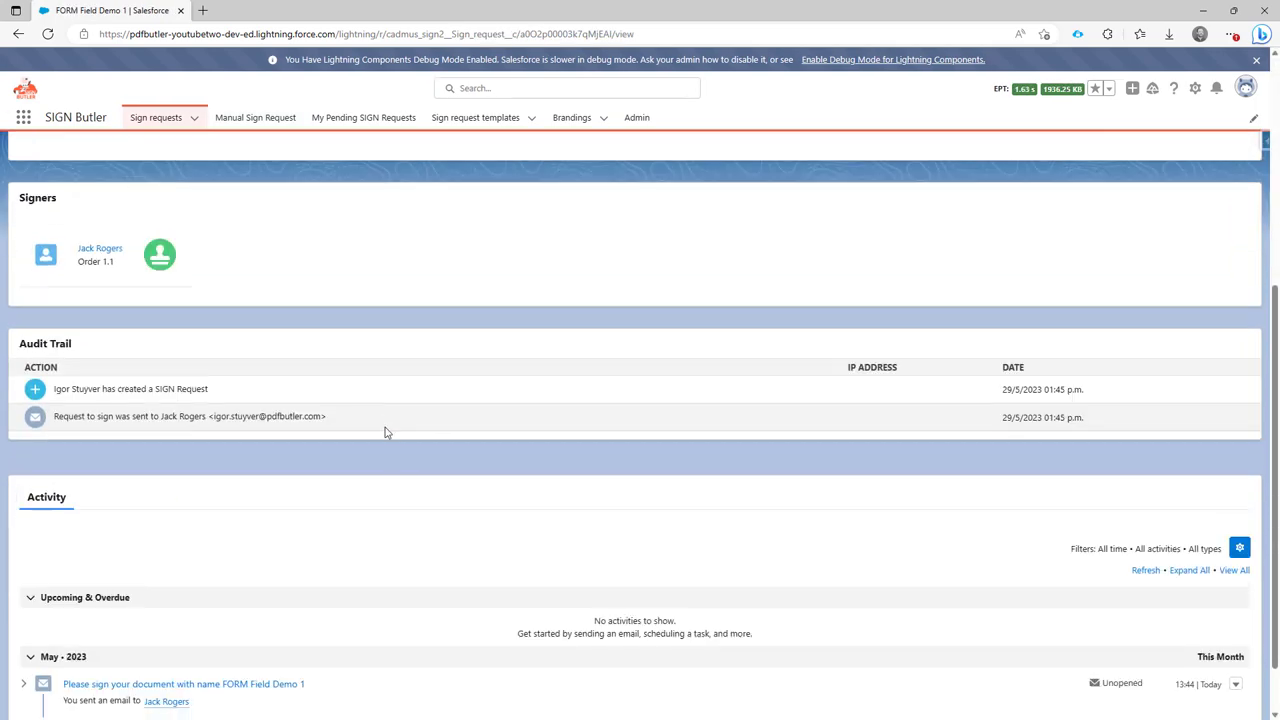
pyautogui.scroll(3, 171, 526)
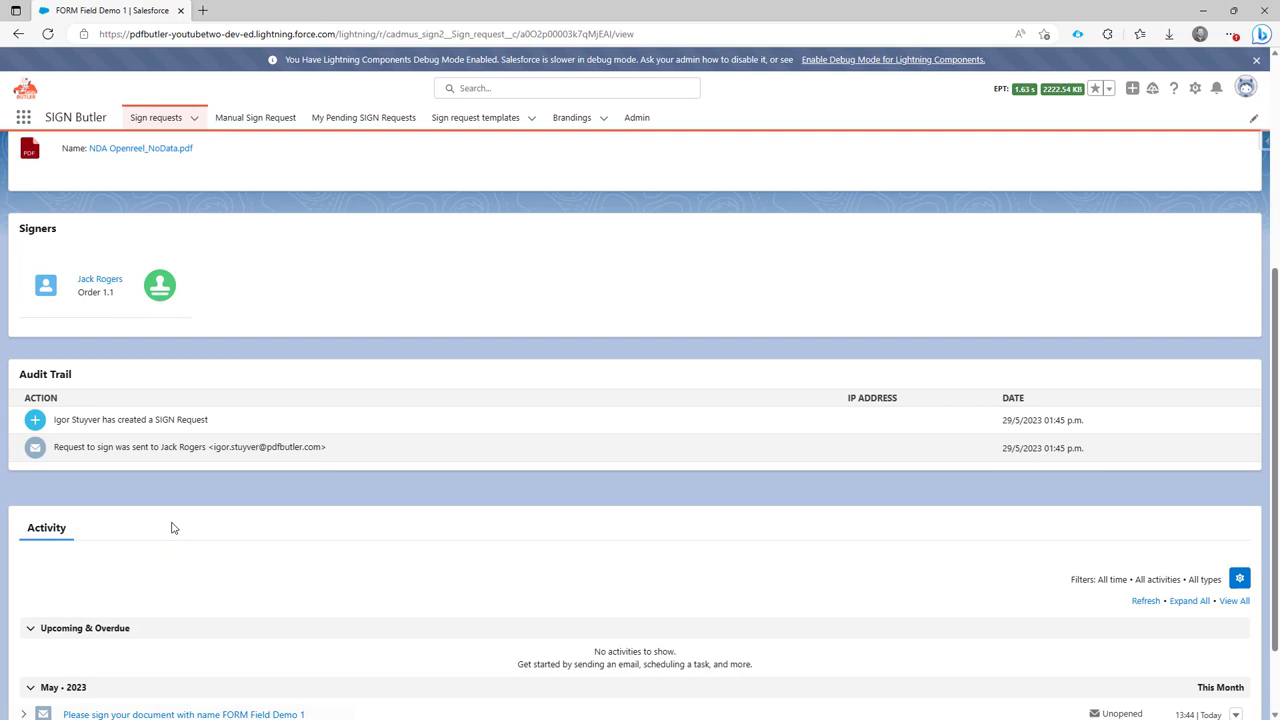
pyautogui.scroll(3, 212, 514)
pyautogui.scroll(-2, 243, 509)
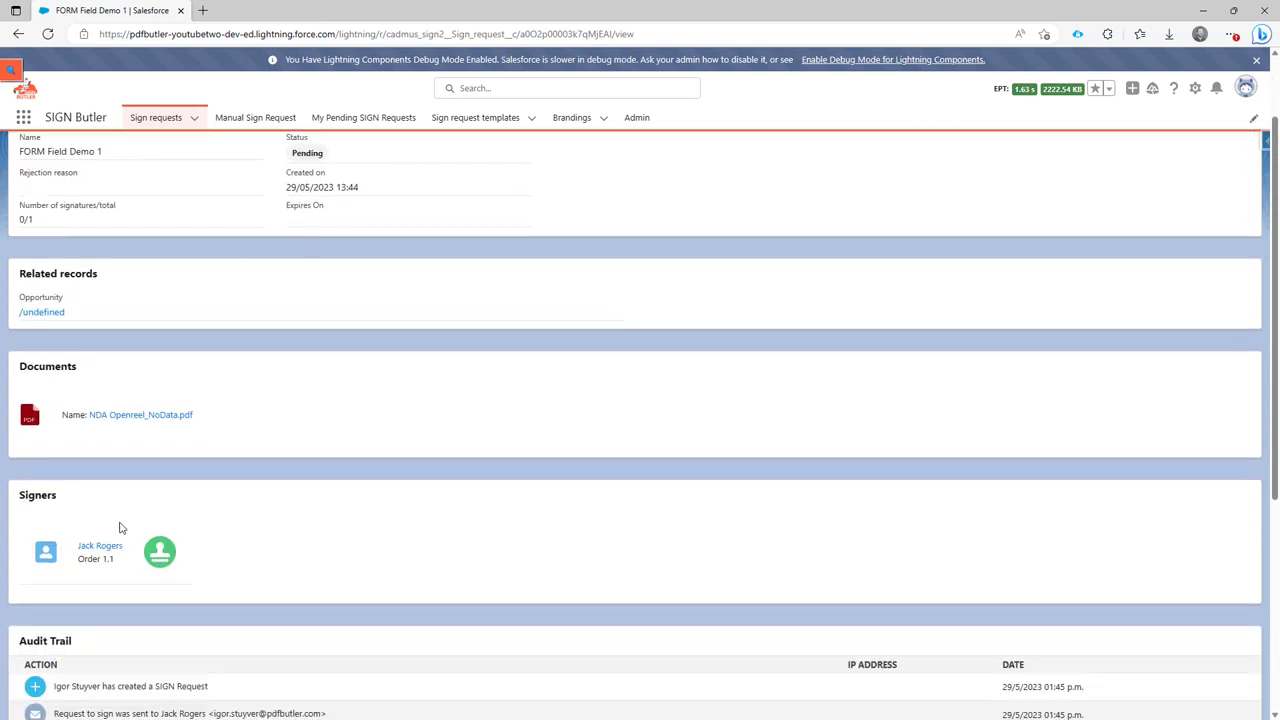
# Review the sign request's signers, audit trail and activity for the sent signing email, and open the signing page.
pyautogui.scroll(-3, 317, 534)
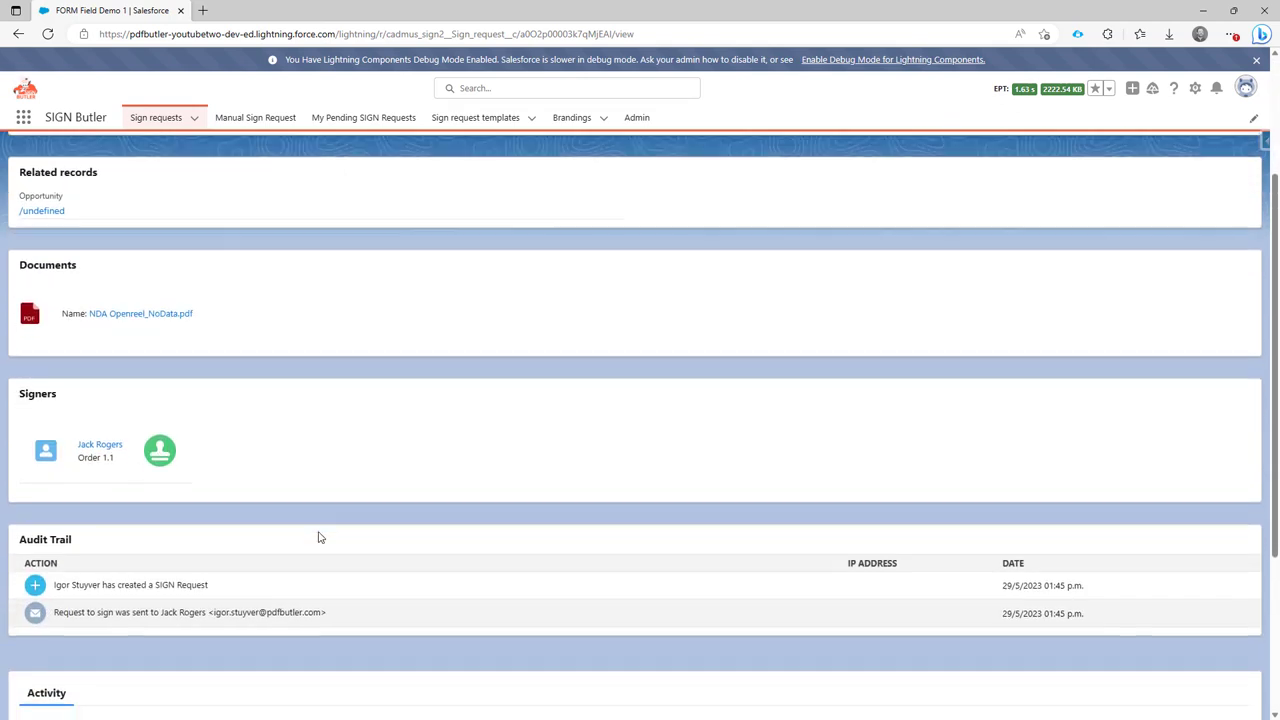
pyautogui.scroll(-2, 295, 553)
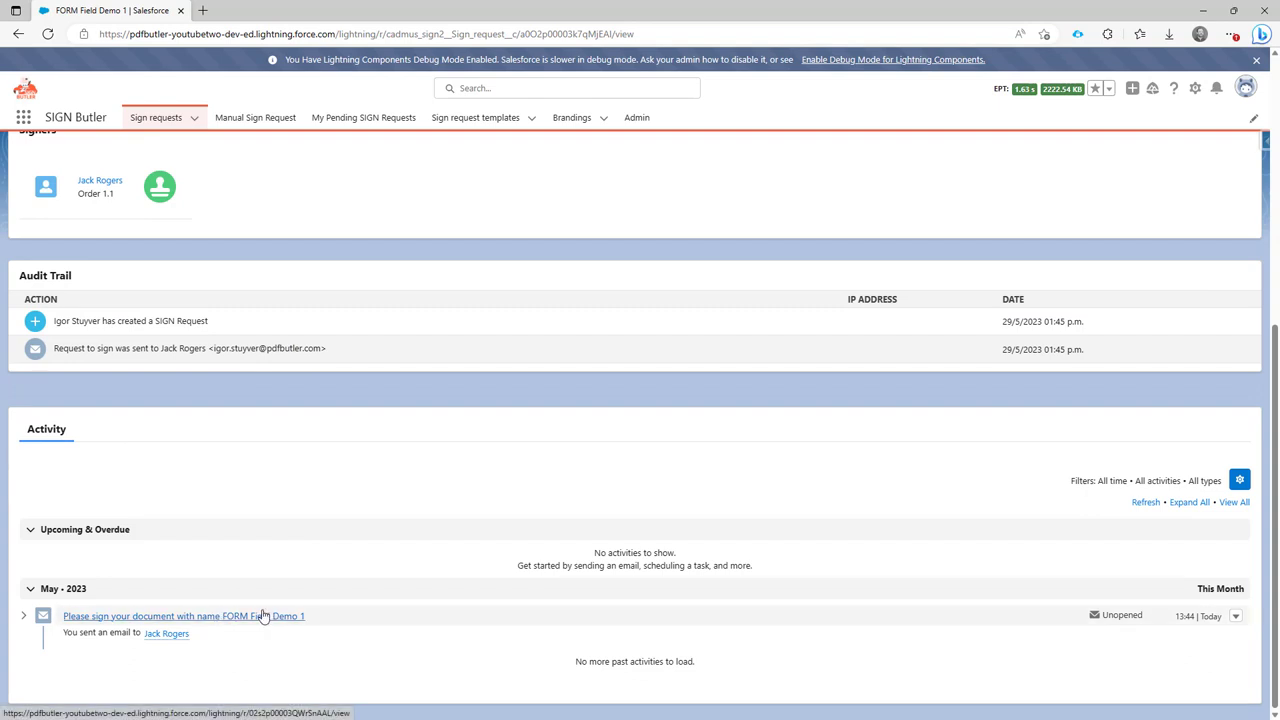
pyautogui.scroll(3, 278, 478)
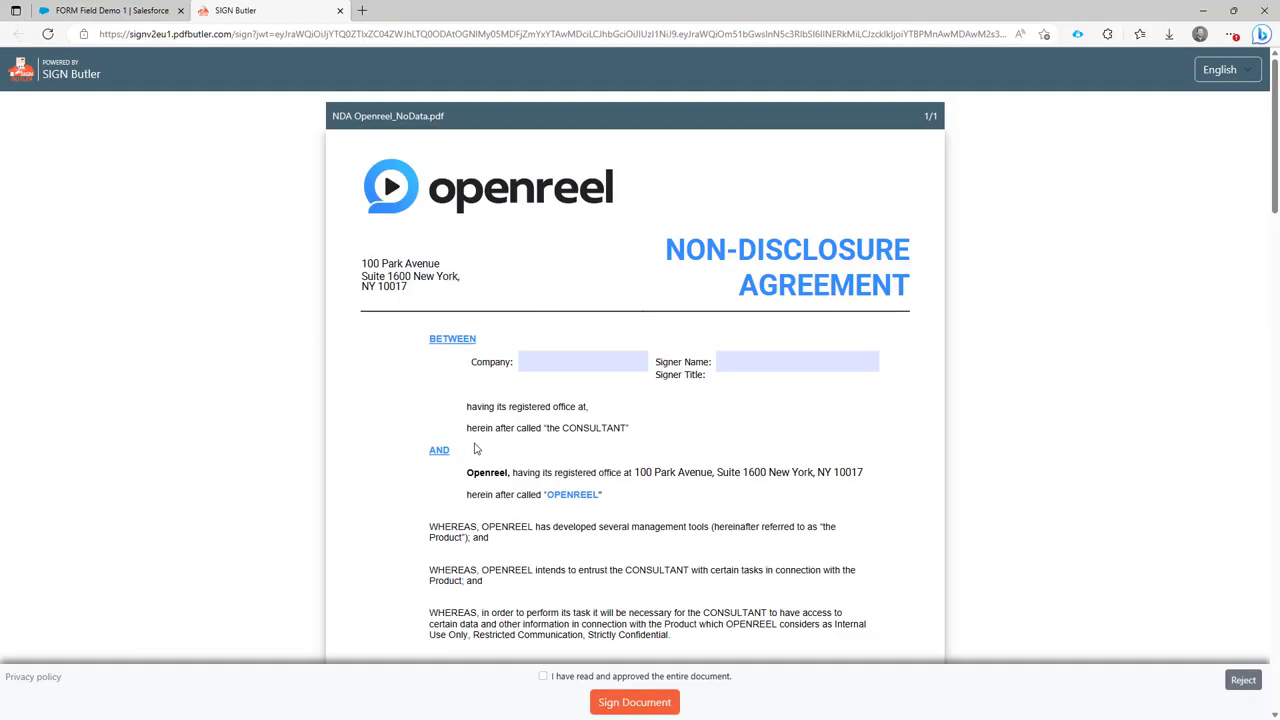
# Examine the Company, Signer Name, agreement checkbox, signature and date fields in the NDA on the signing page.
pyautogui.click(575, 361)
pyautogui.click(742, 358)
pyautogui.click(600, 361)
pyautogui.click(763, 361)
pyautogui.scroll(-3, 763, 361)
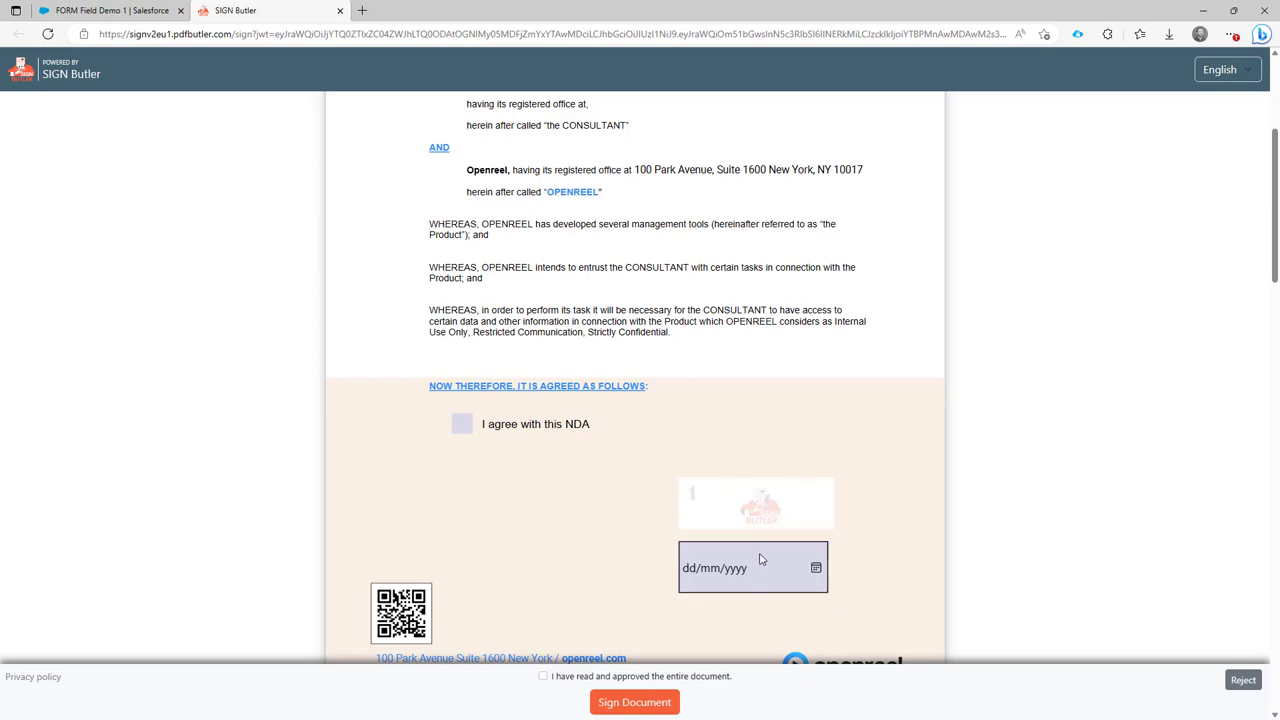
pyautogui.scroll(-5, 779, 566)
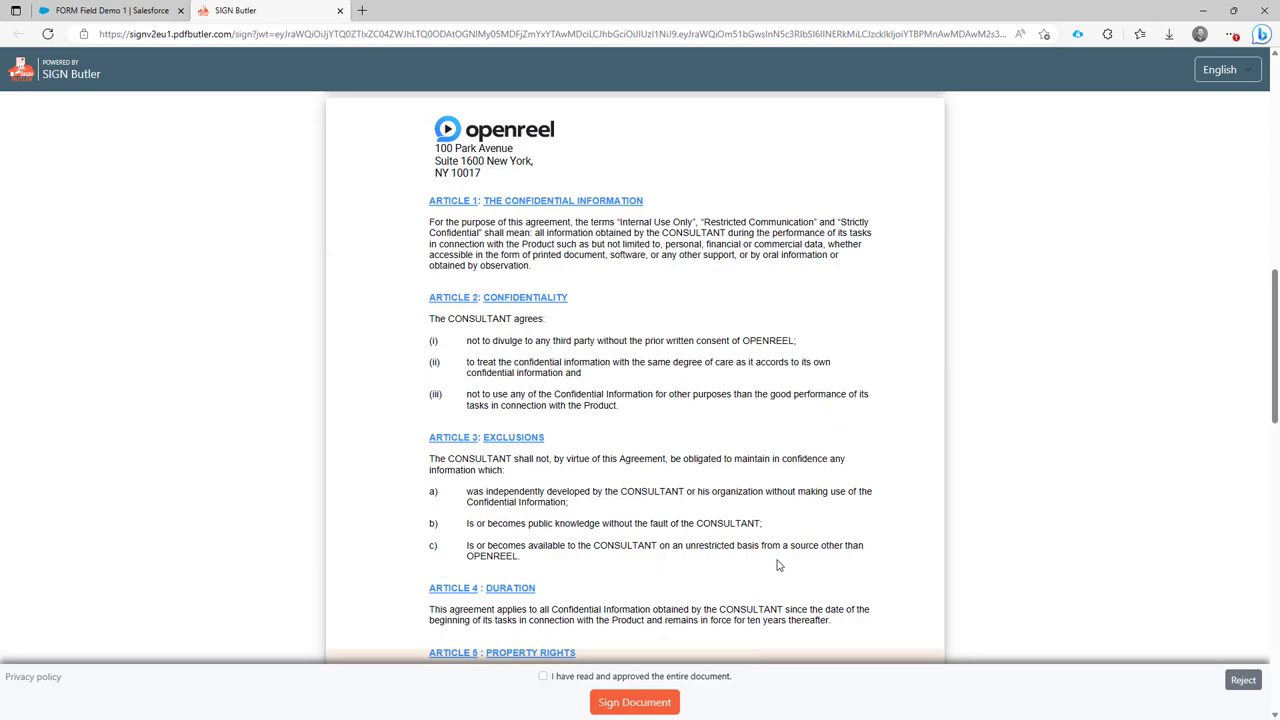
# Mark the entire document as read and approved and try to sign it with the required fields empty.
pyautogui.scroll(-15, 779, 566)
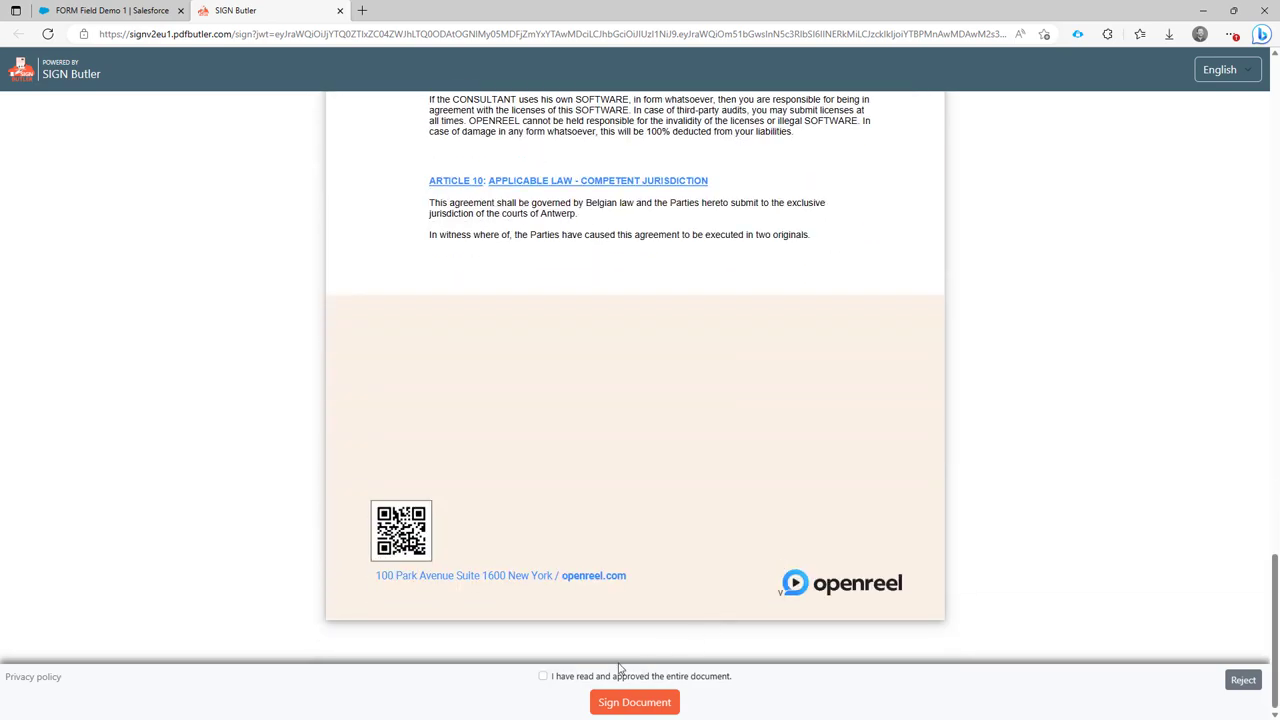
pyautogui.click(594, 680)
pyautogui.click(626, 702)
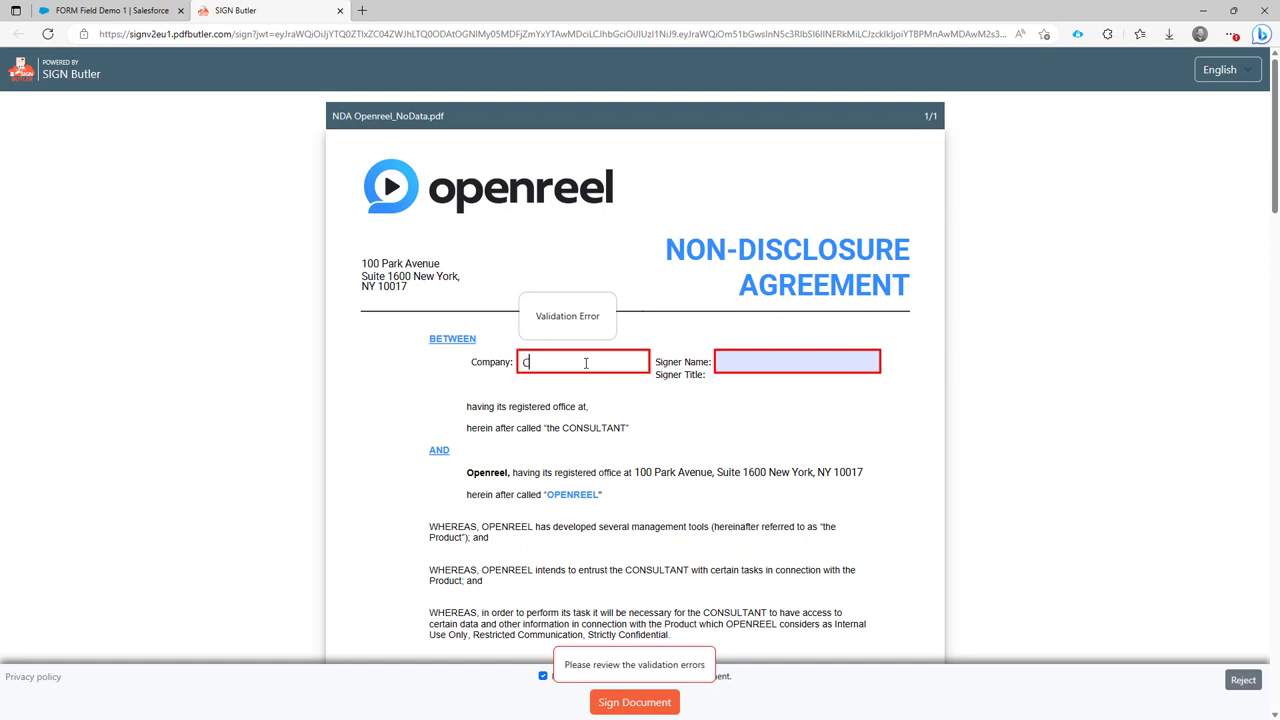
# Fill in the Company field with CloudCrossing and enter the signer's full name in the Signer Name field.
pyautogui.click(586, 363)
pyautogui.write('CloudCrossing')
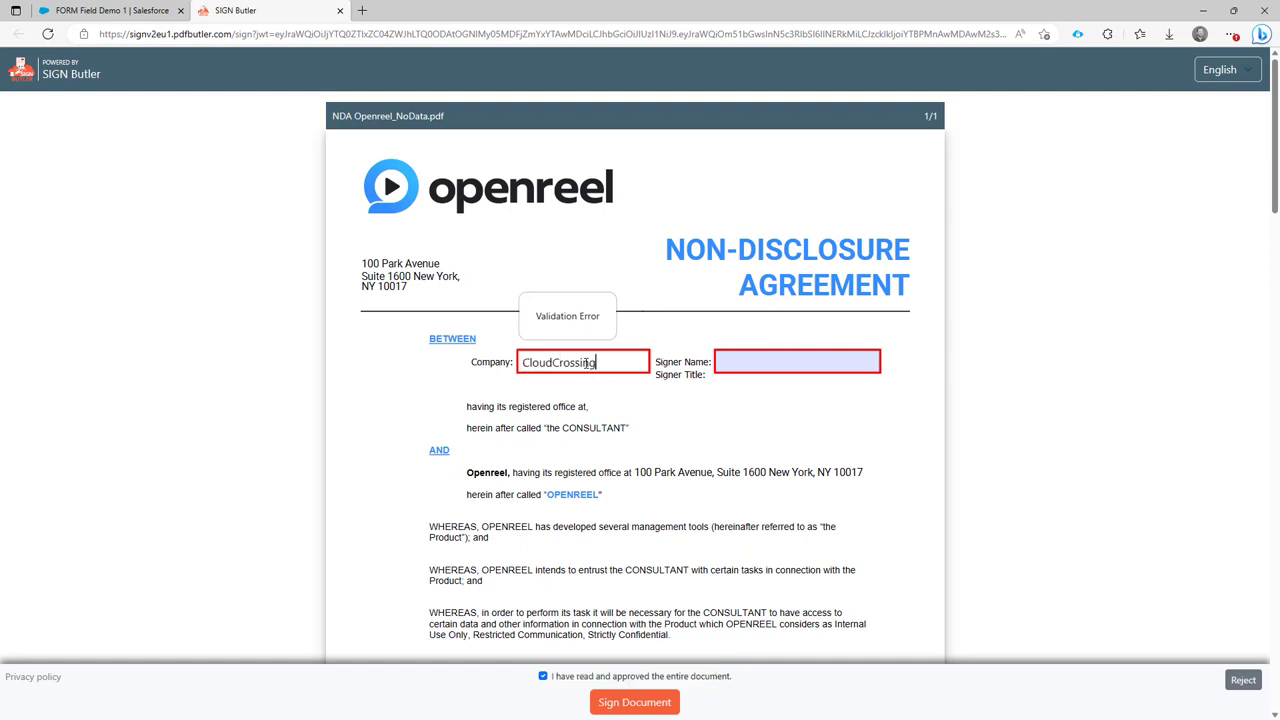
pyautogui.press('Tab')
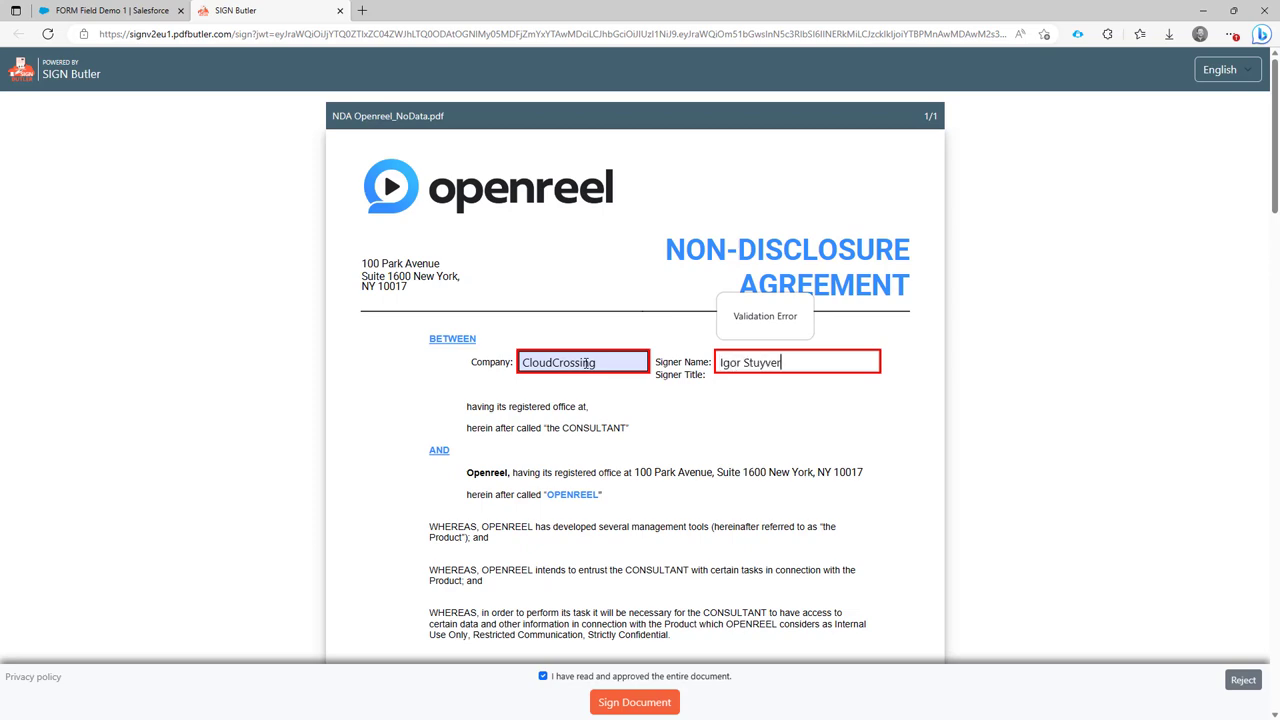
# Check the "I agree with this NDA" box and set the date field to 31/05/2023.
pyautogui.scroll(-3, 575, 366)
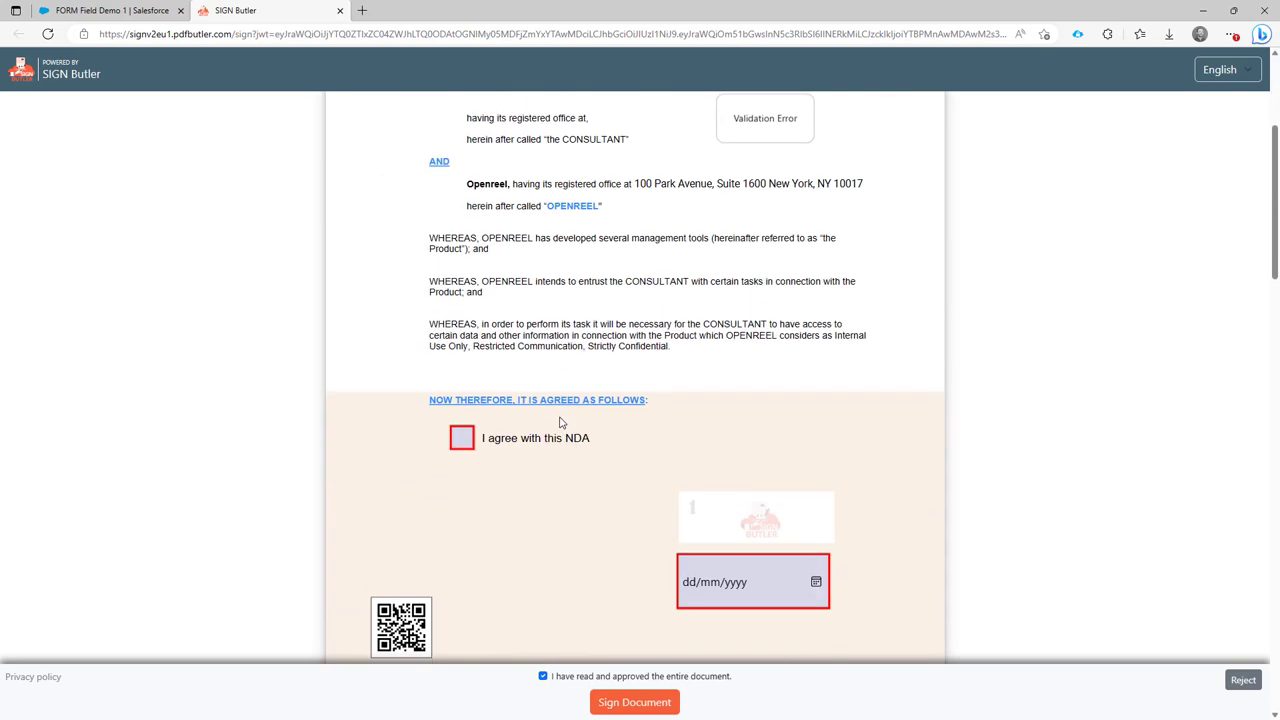
pyautogui.click(463, 428)
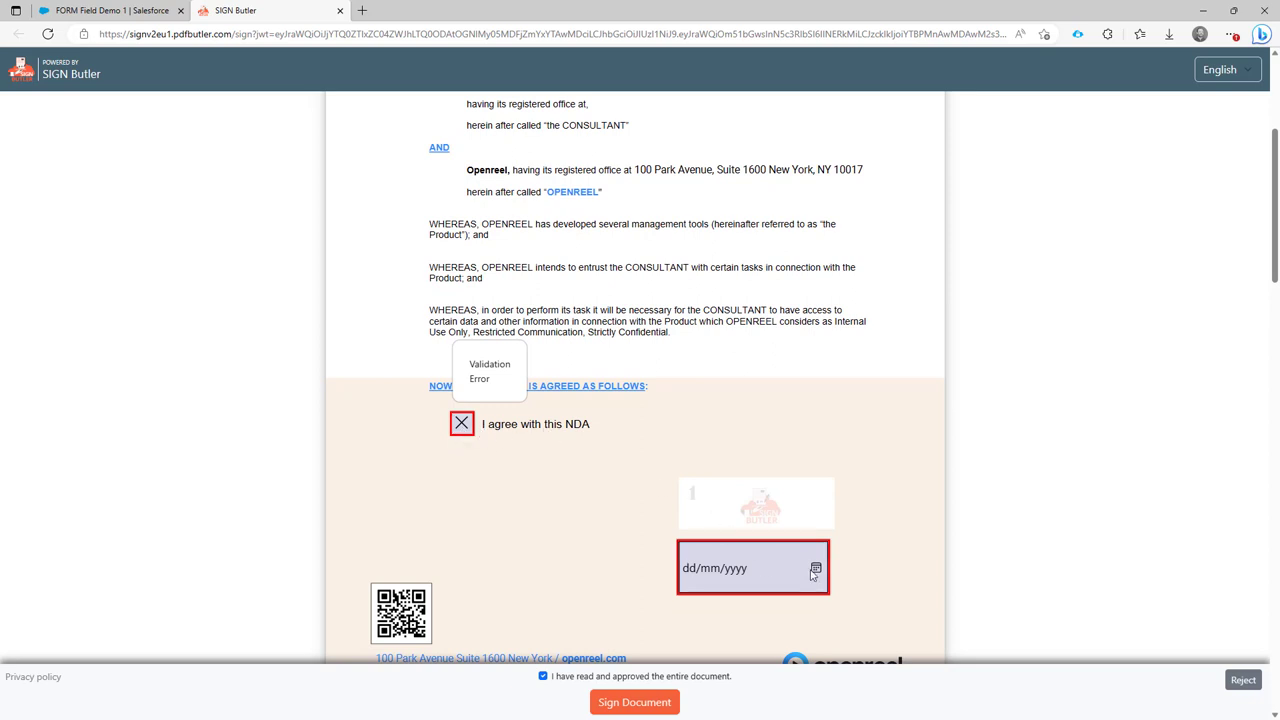
pyautogui.click(816, 569)
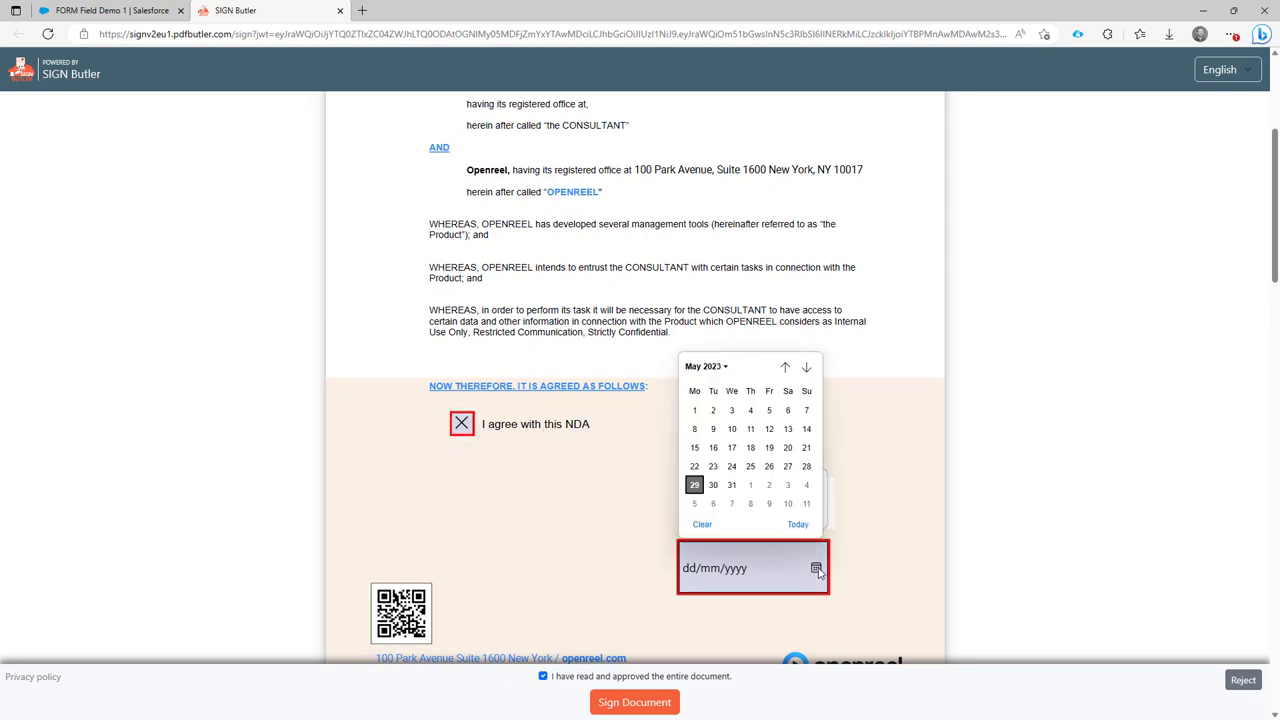
pyautogui.click(732, 486)
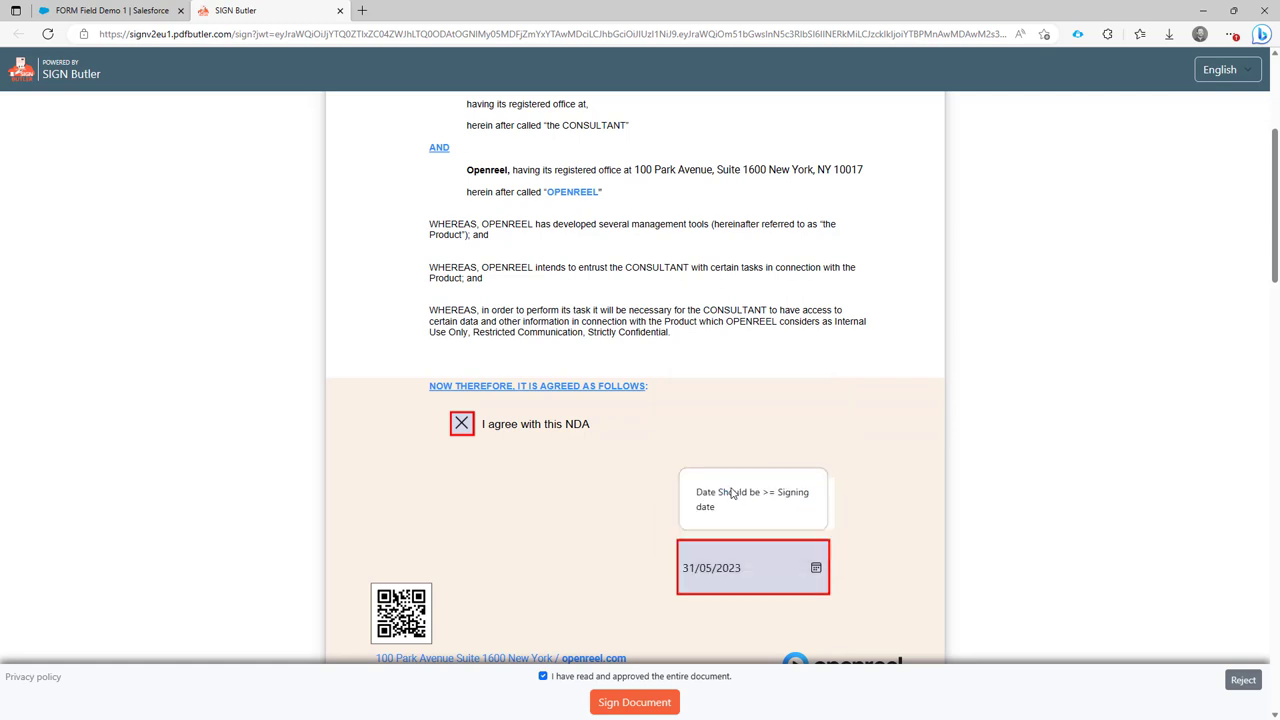
# Start signing the document, draw a freehand signature and submit it.
pyautogui.click(615, 703)
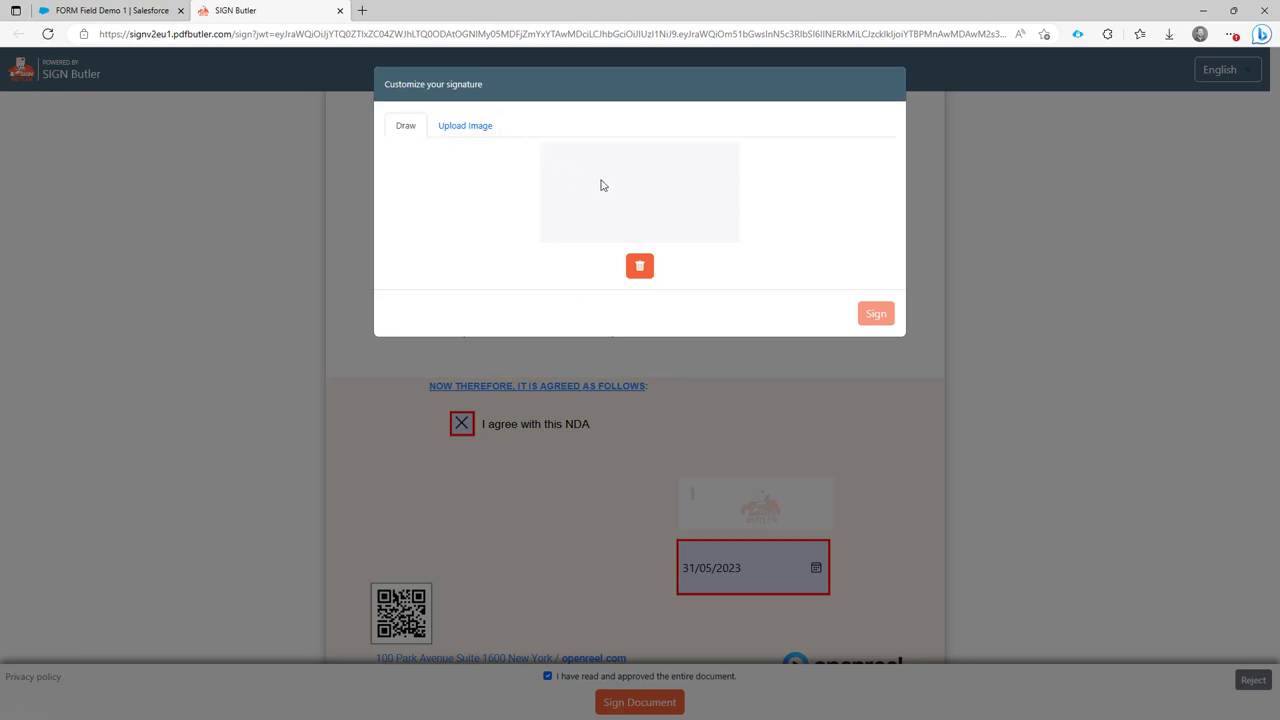
pyautogui.moveTo(597, 178)
pyautogui.mouseDown()
pyautogui.moveTo(629, 211)
pyautogui.moveTo(668, 203)
pyautogui.moveTo(660, 195)
pyautogui.moveTo(680, 212)
pyautogui.mouseUp()
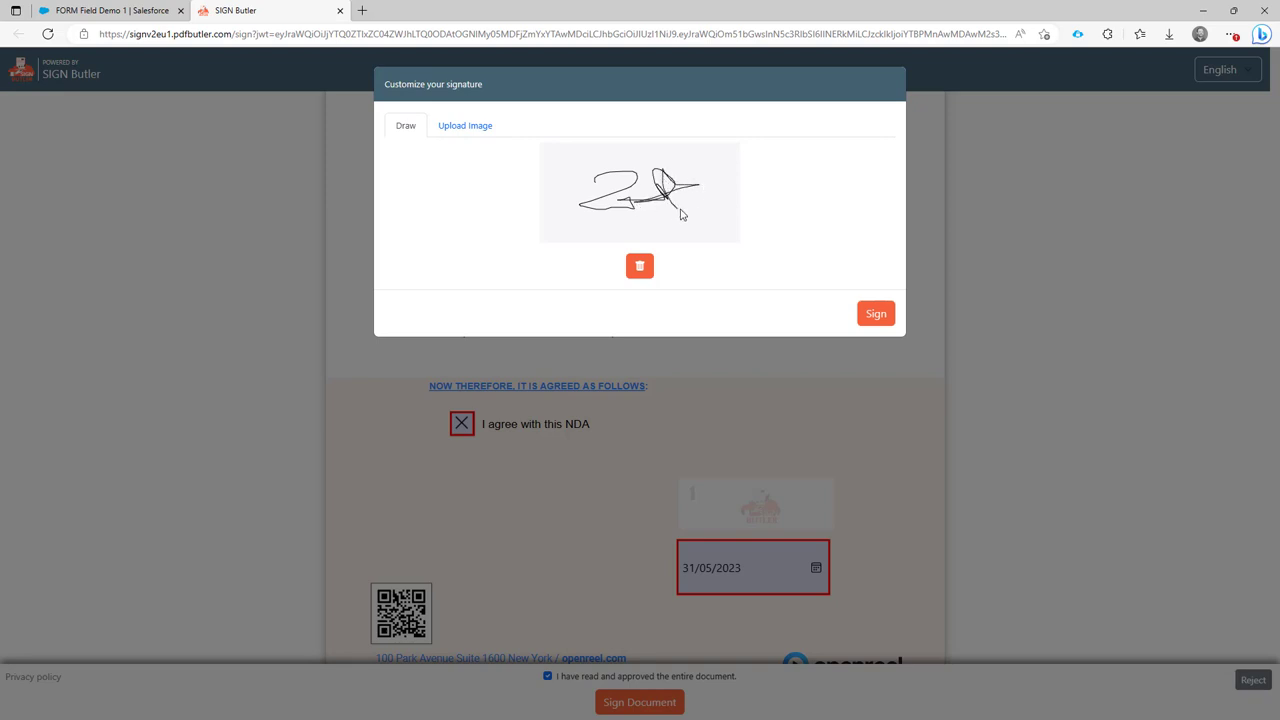
pyautogui.click(874, 314)
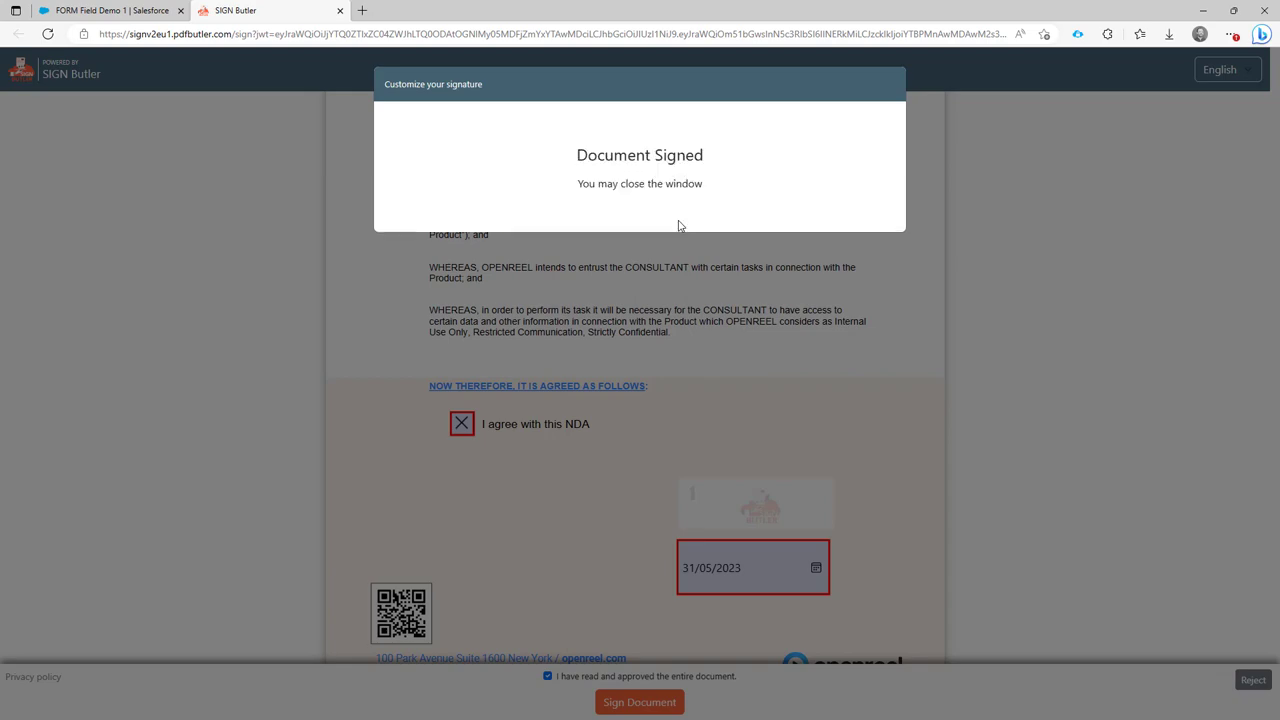
# Return to the FORM Field Demo 1 request and open the signed NDA PDF to check its filled fields, signature and date.
pyautogui.click(115, 10)
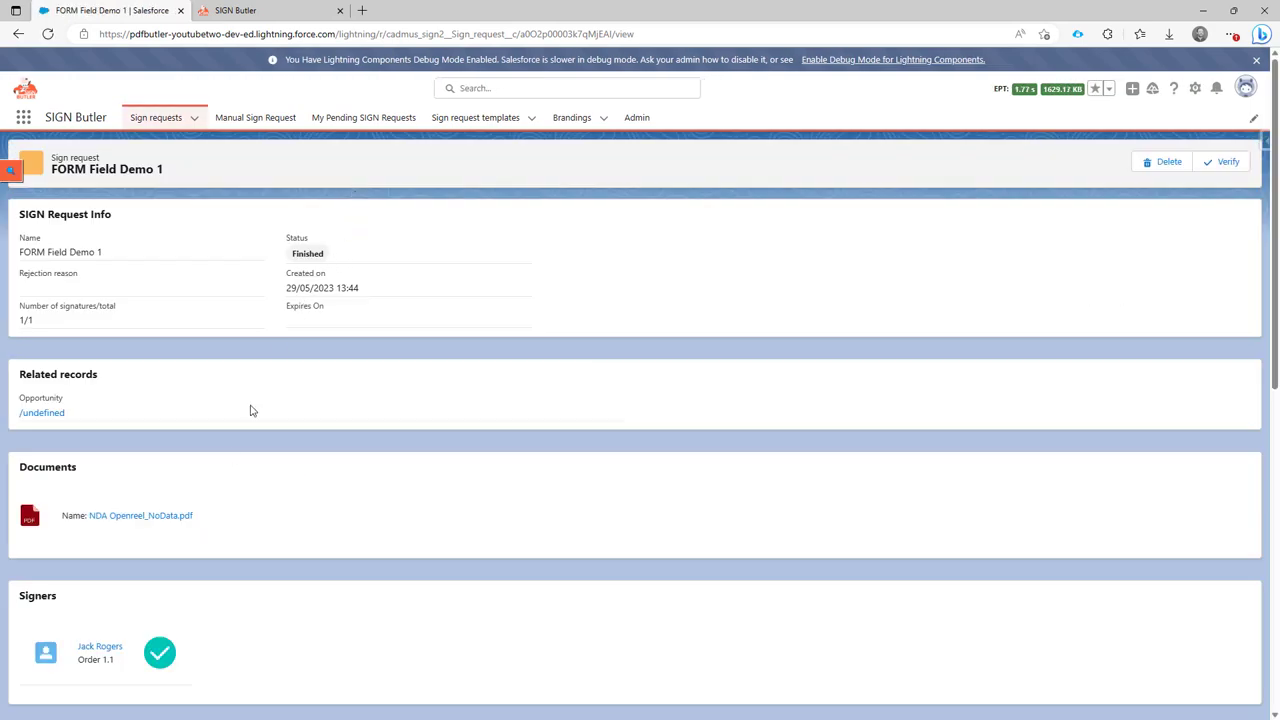
pyautogui.click(160, 516)
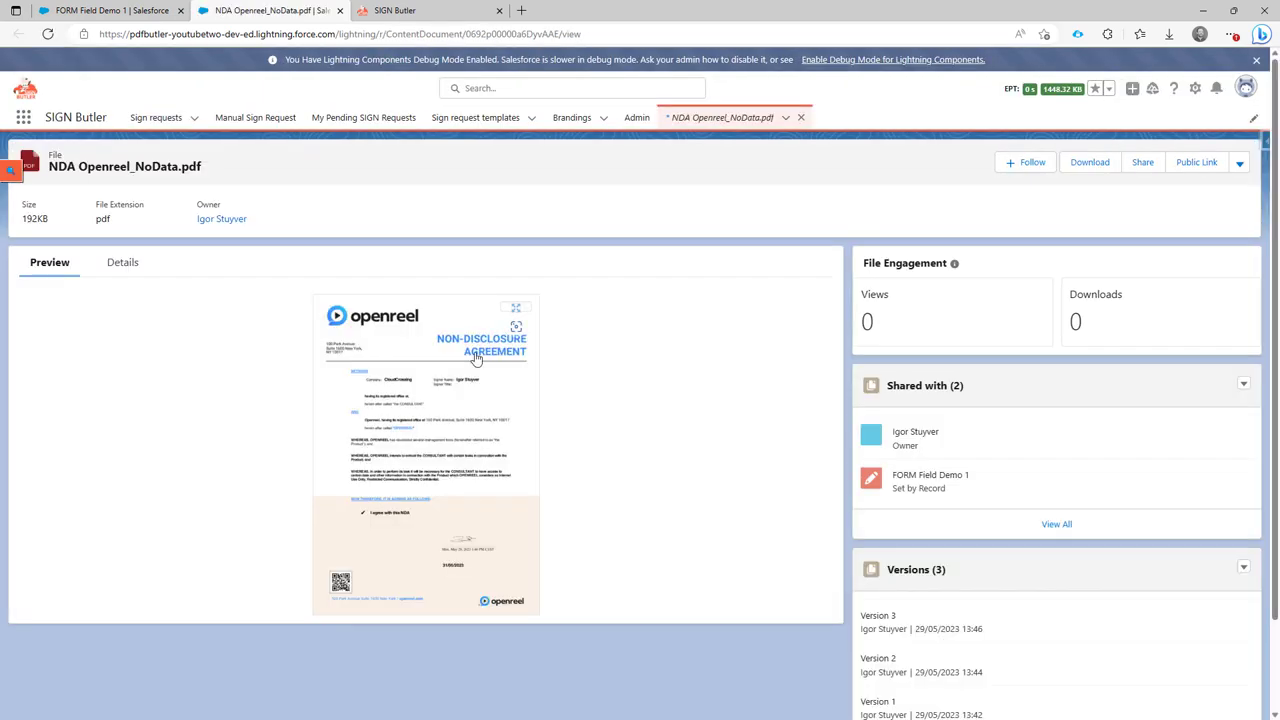
pyautogui.click(457, 397)
pyautogui.scroll(-1, 476, 500)
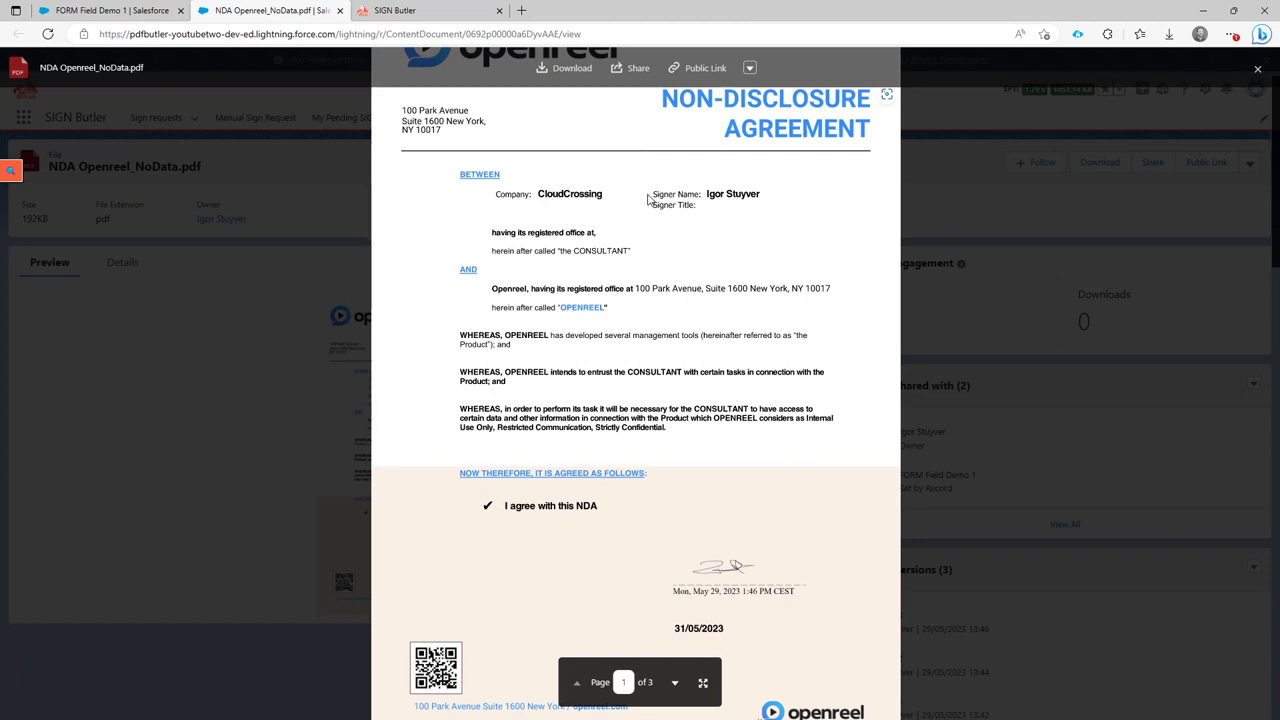
pyautogui.scroll(-1, 738, 240)
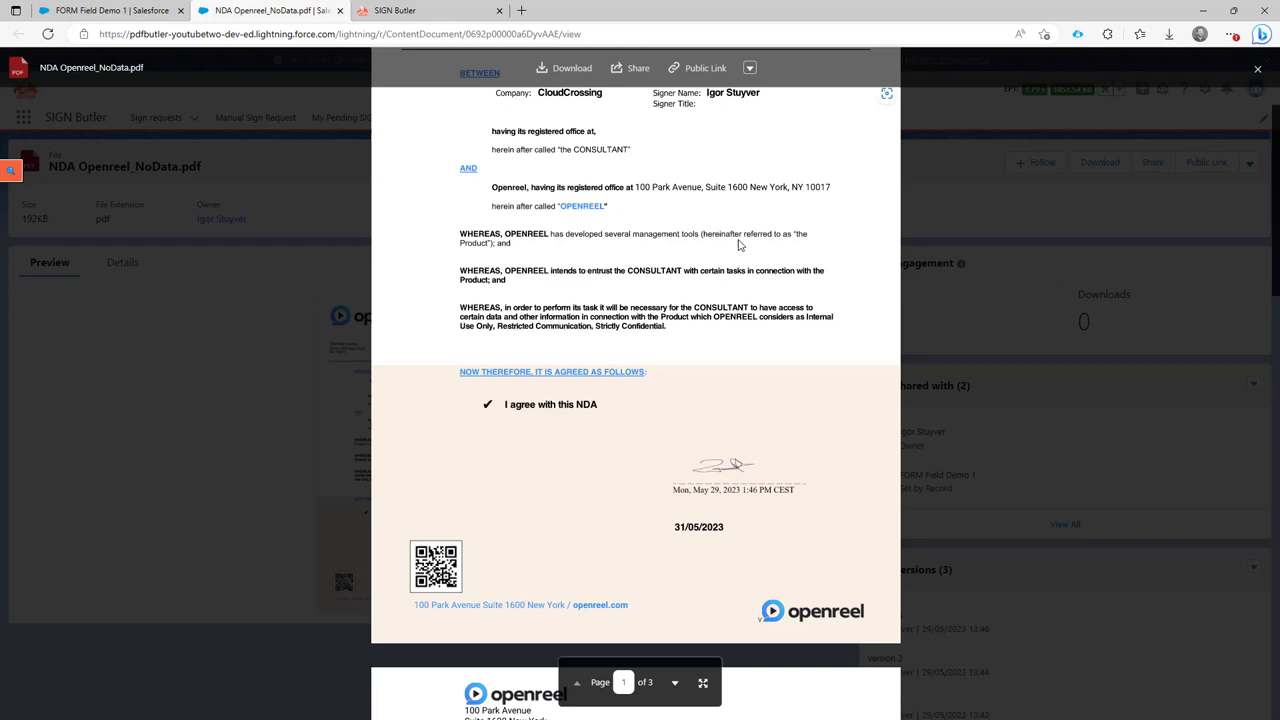
pyautogui.scroll(2, 740, 245)
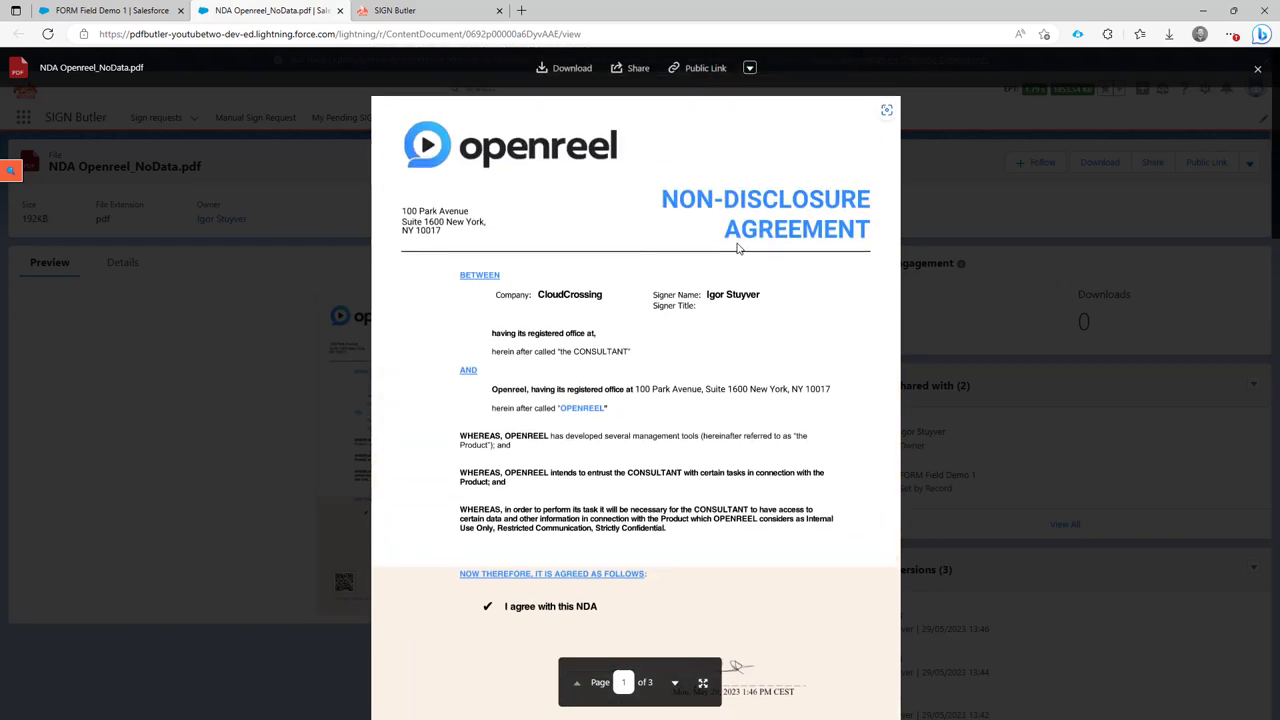